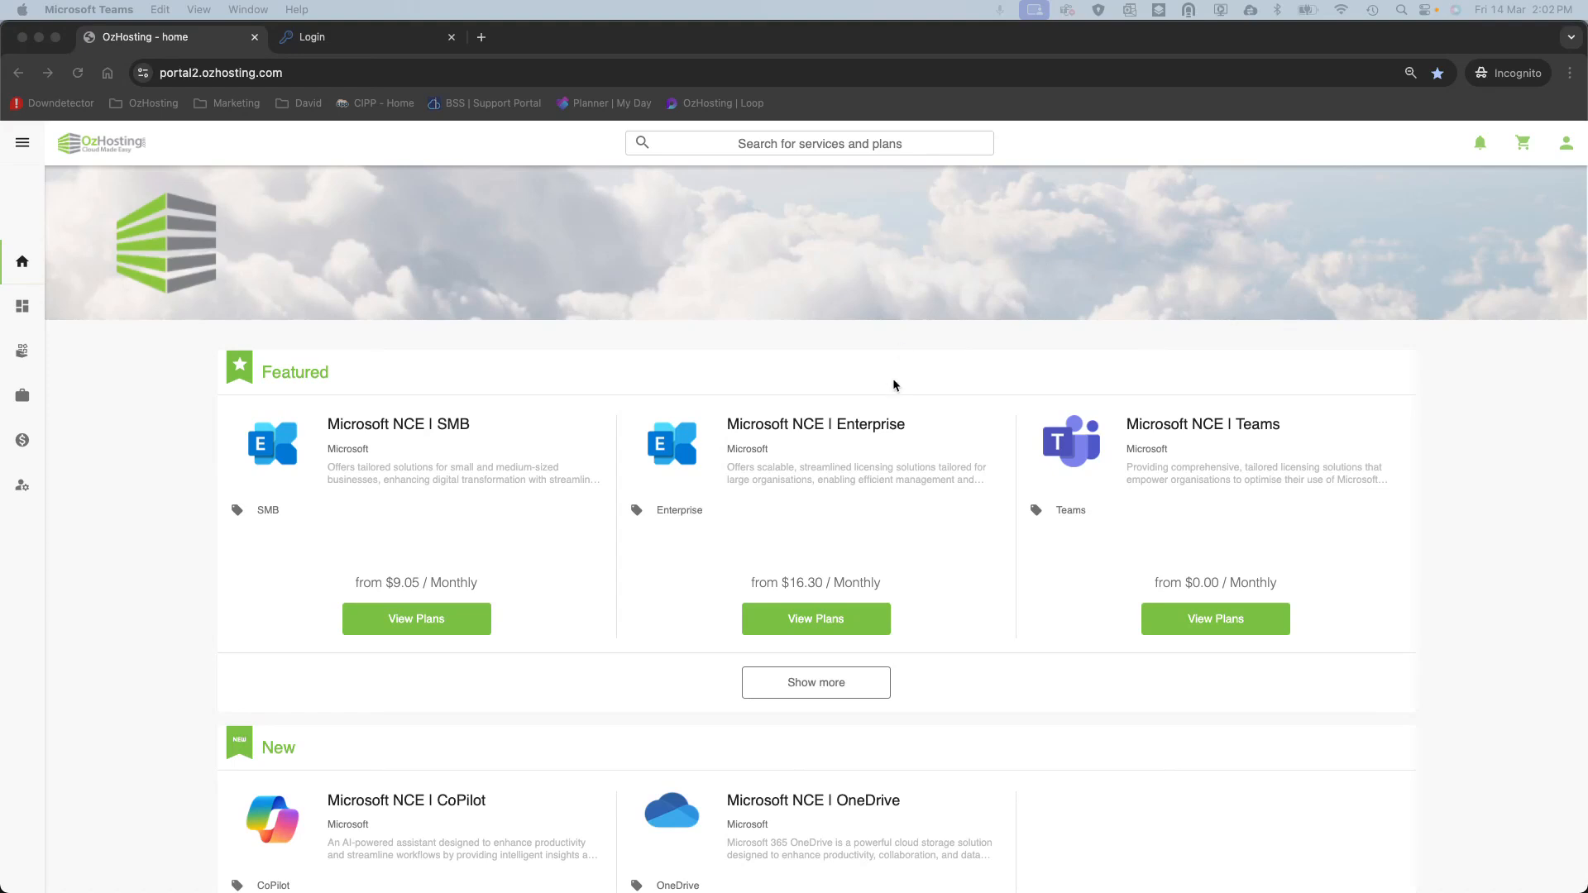
Open the Acronis Cyber Cloud setup from the portal's workspace page and close the duplicate login page.
click(24, 149)
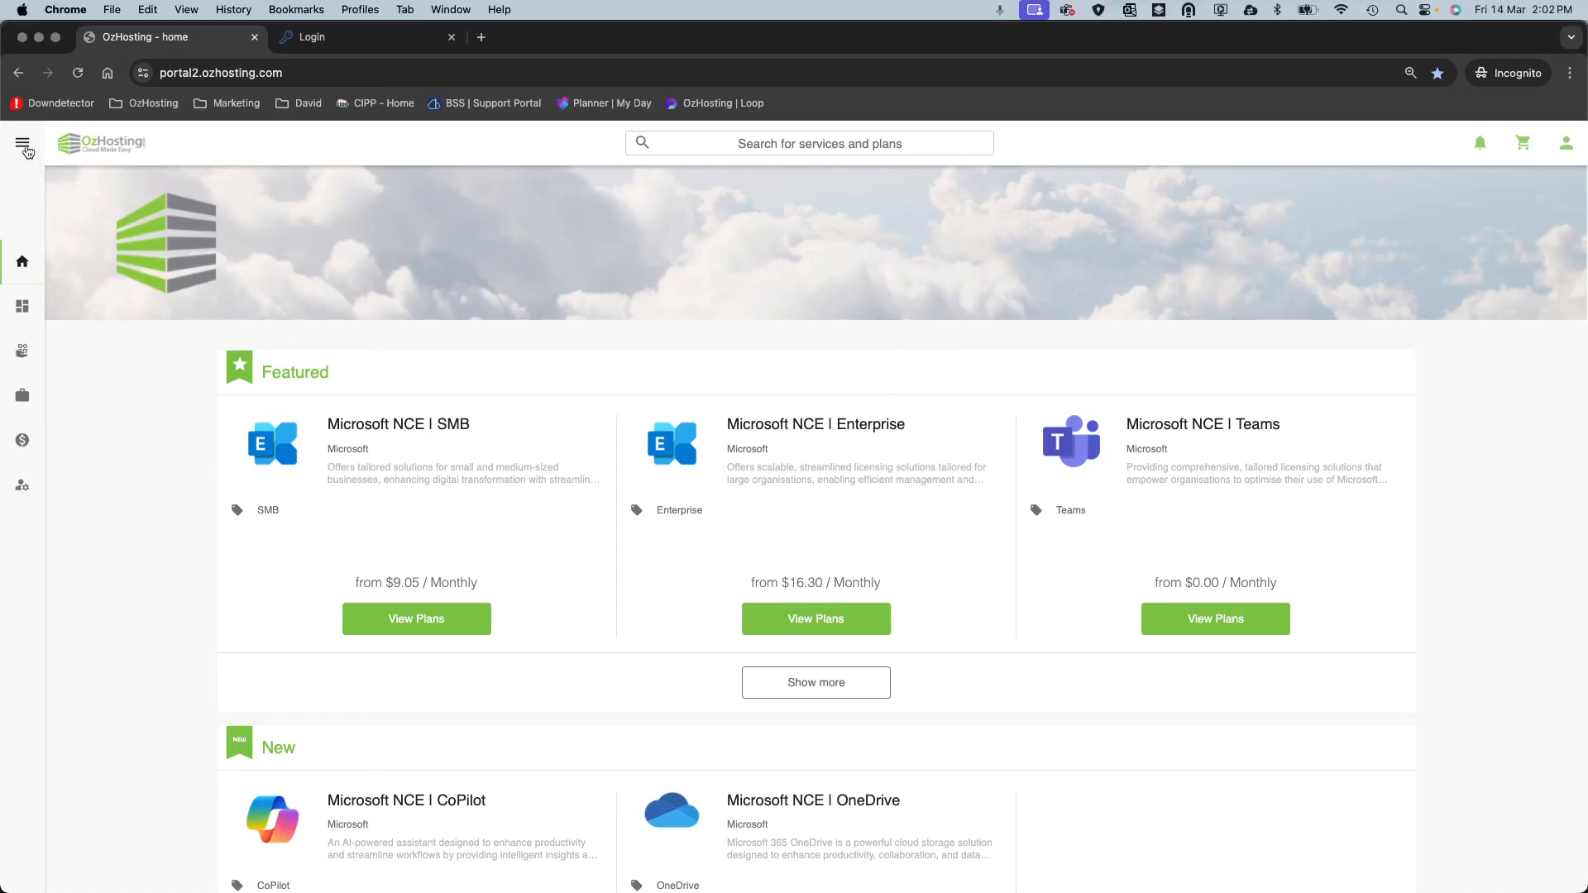
click(24, 149)
click(88, 394)
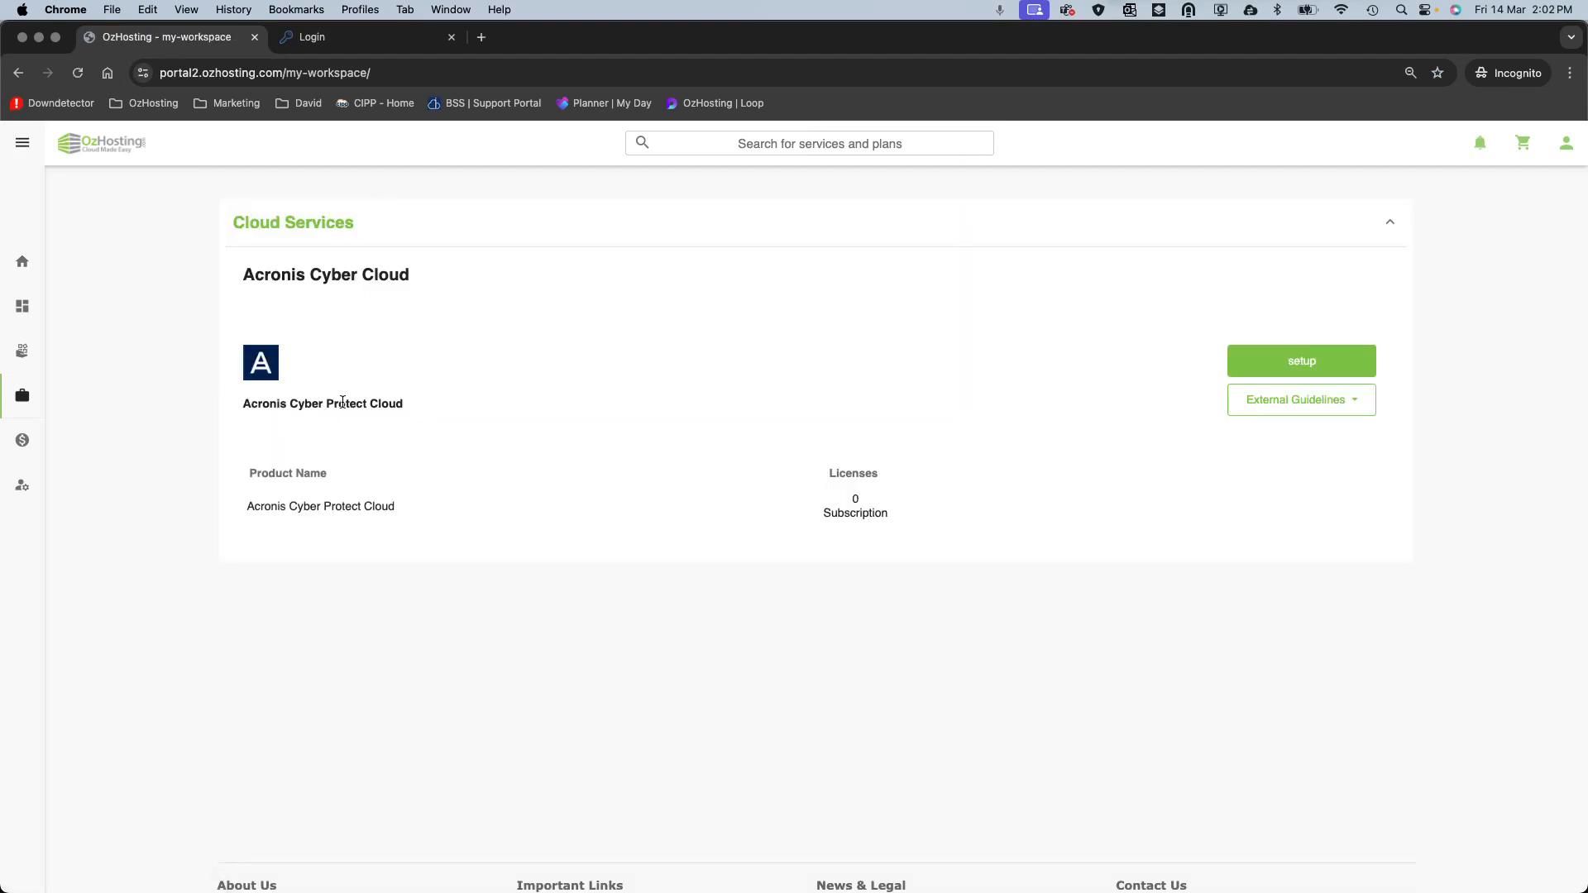
click(1340, 355)
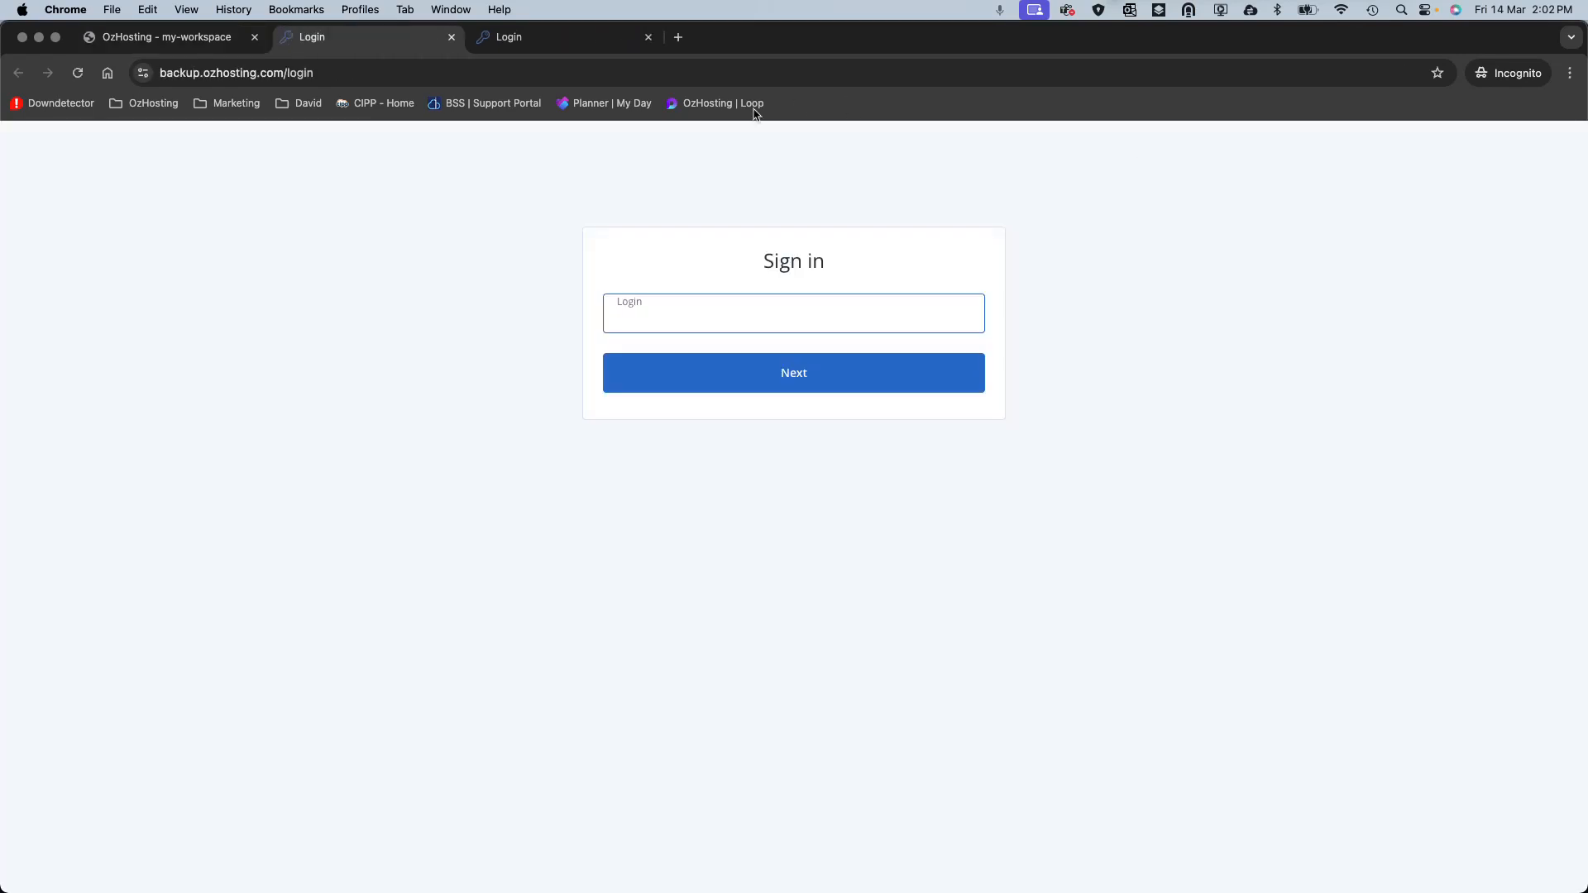
click(647, 37)
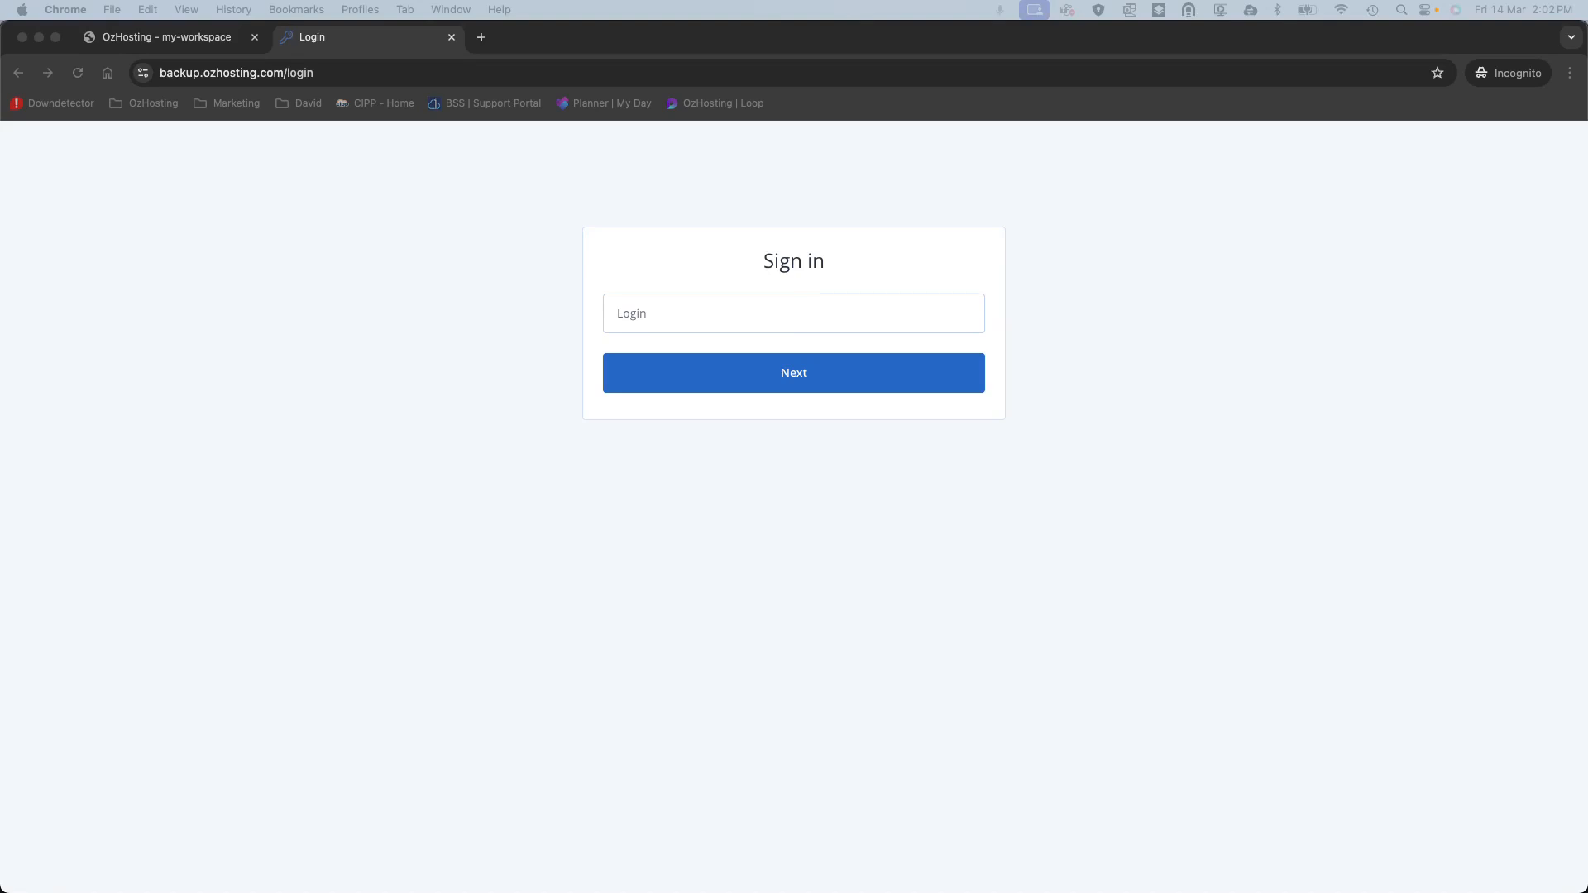
Sign in to the backup portal with the account's login e-mail and password.
click(772, 326)
key(super+v)
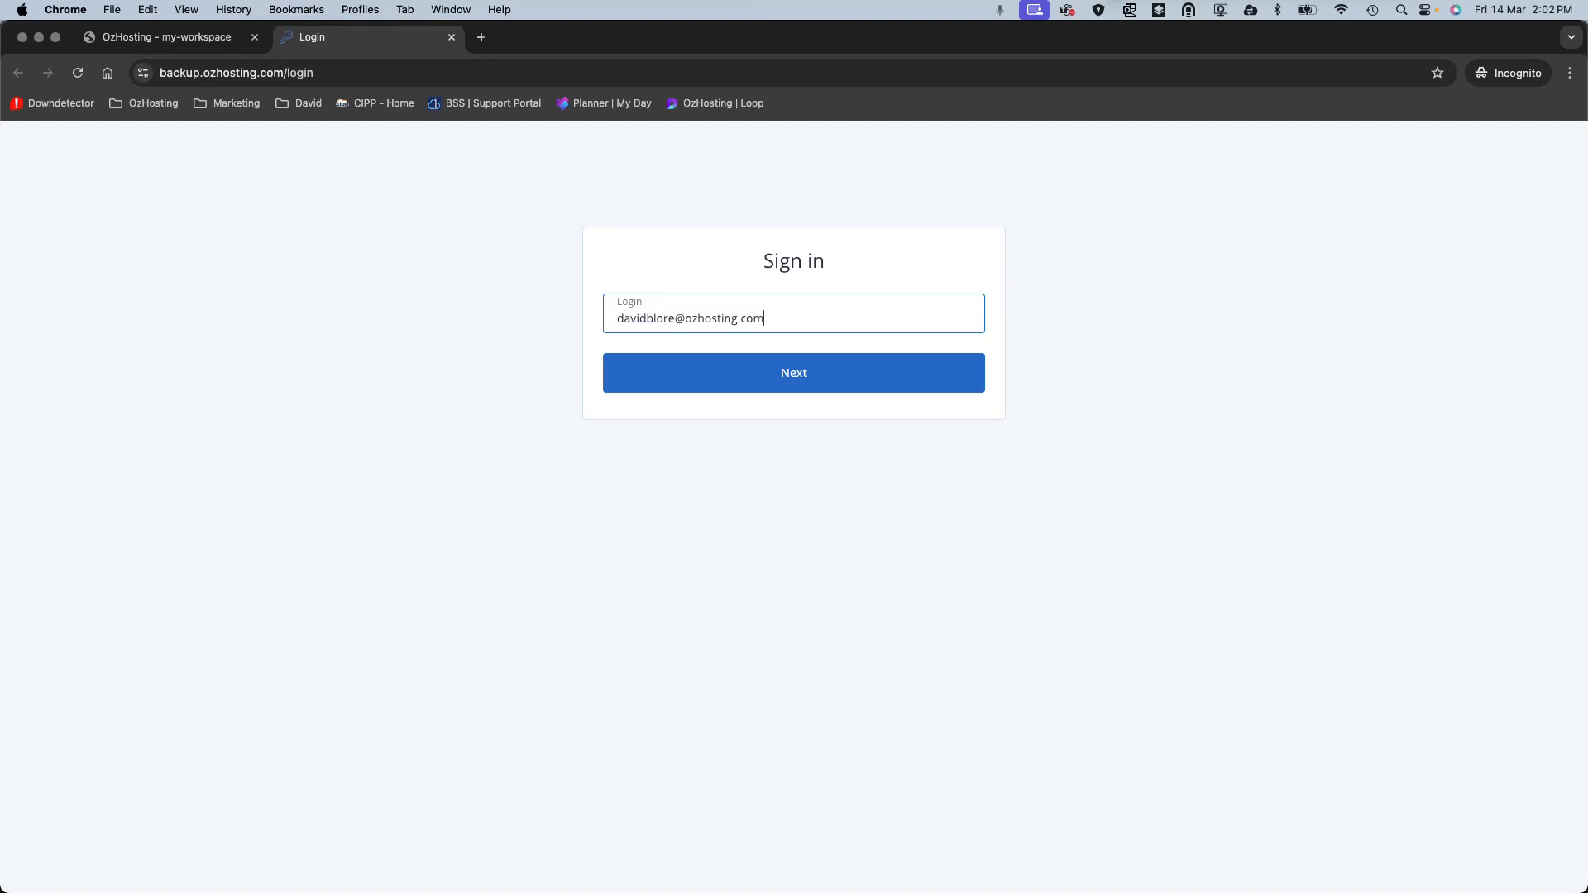
key(super+Tab)
click(737, 373)
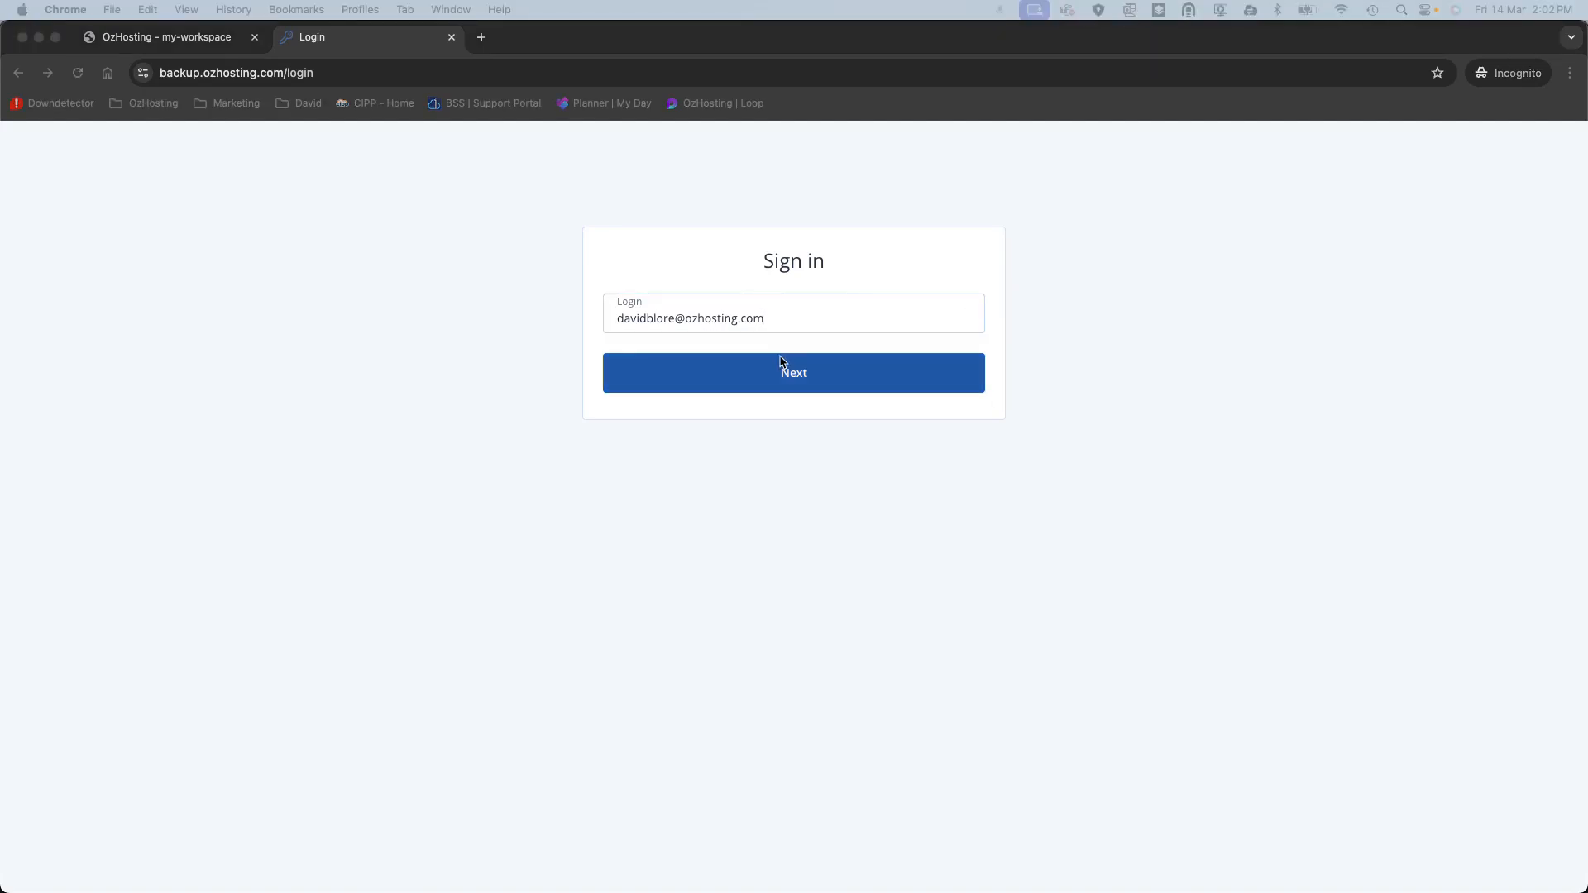
click(673, 351)
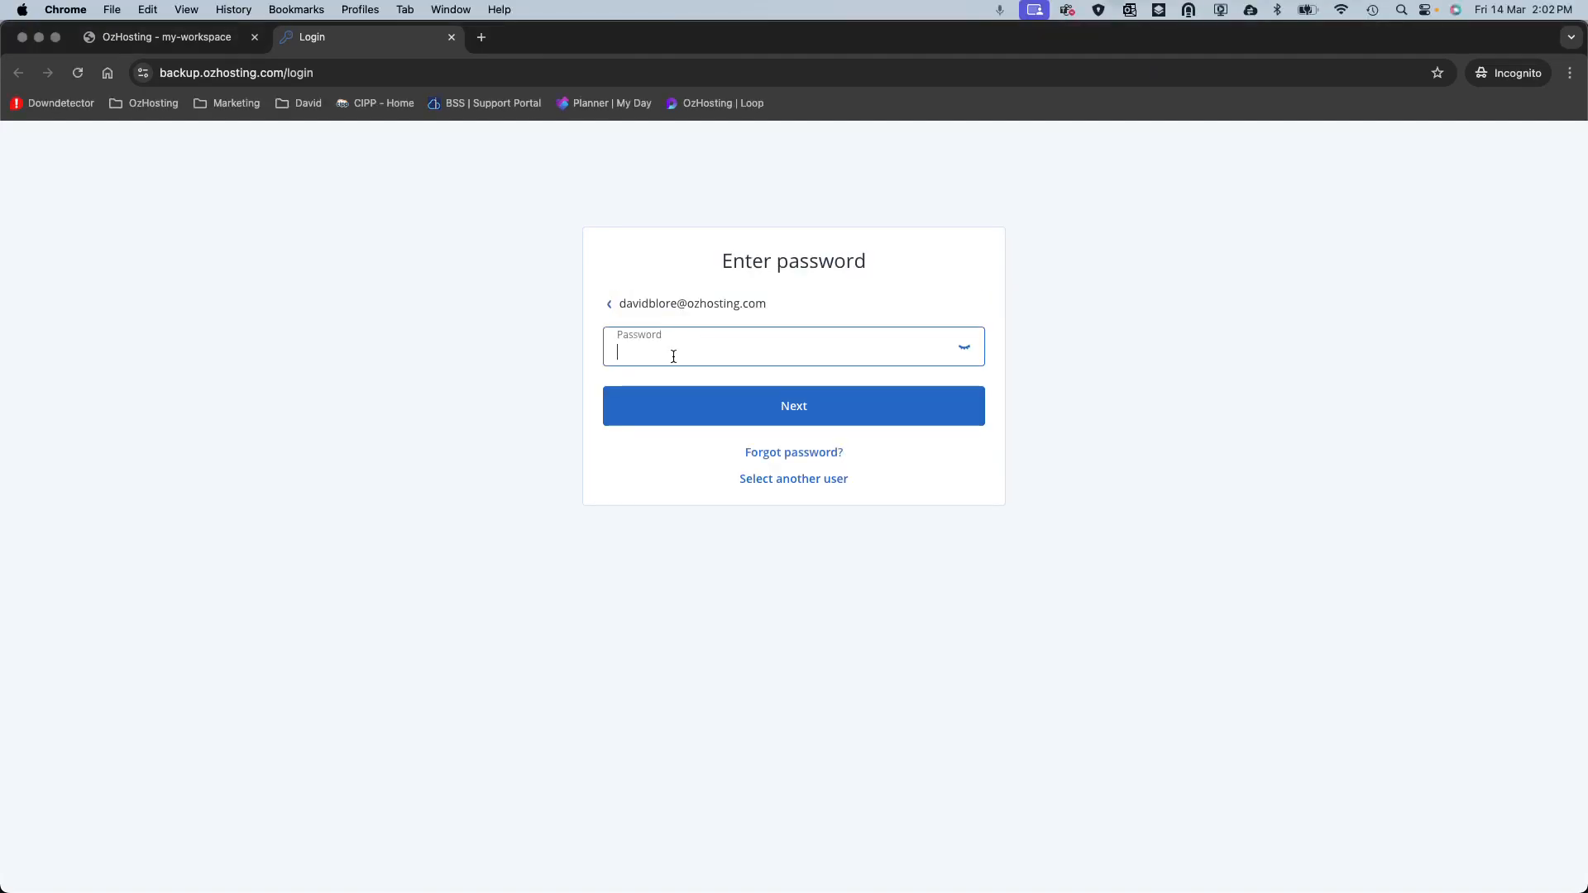
key(super+v)
click(747, 401)
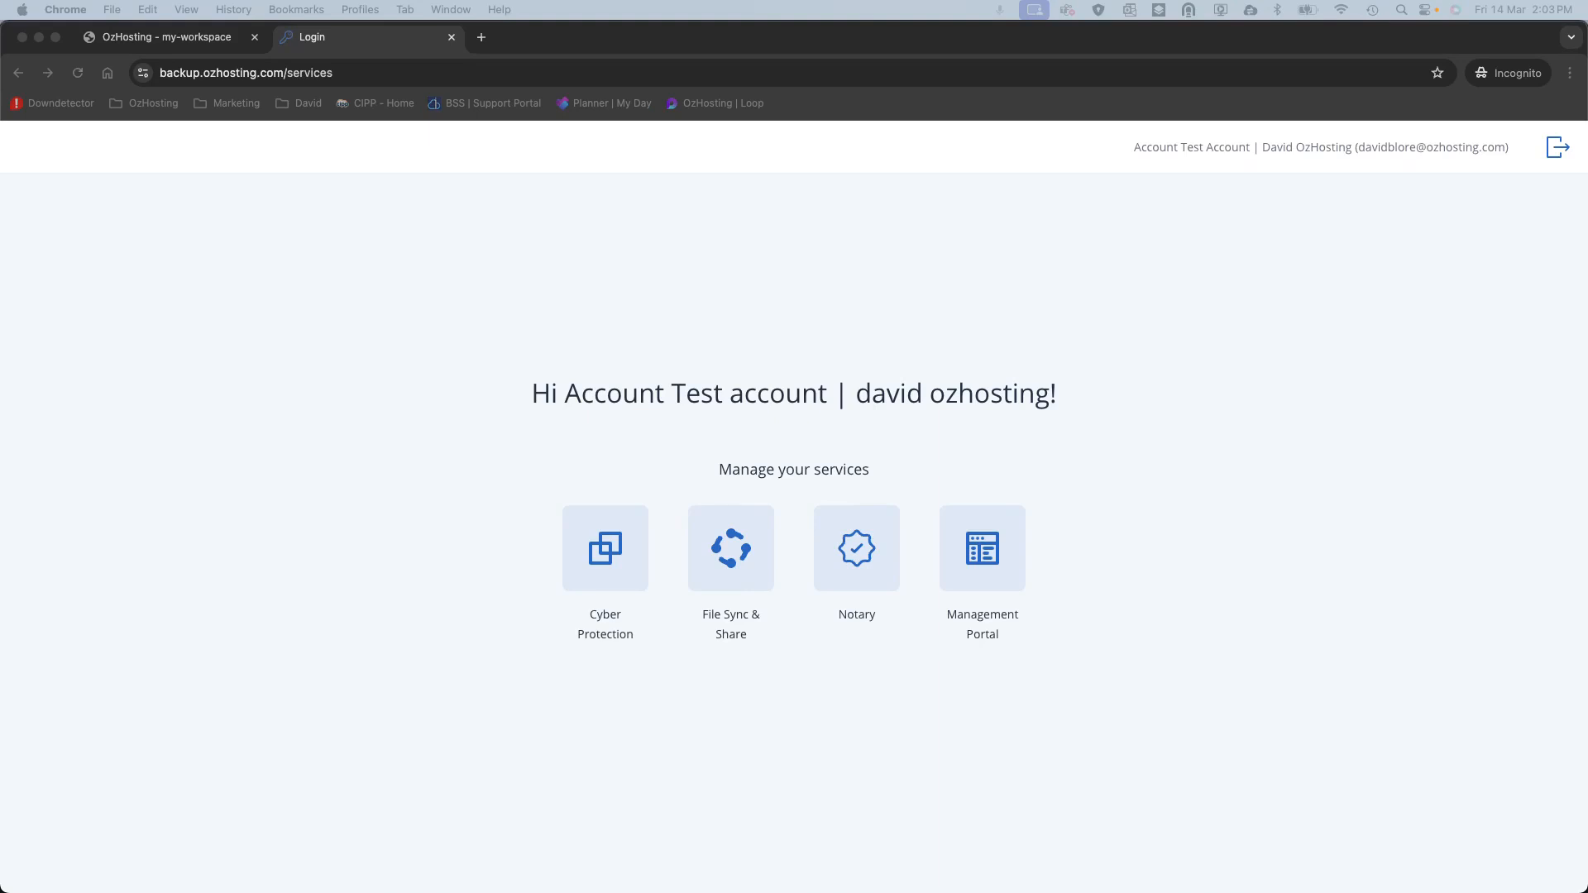
Show the account activation e-mail in Outlook and close it again.
drag(1587, 227, 771, 169)
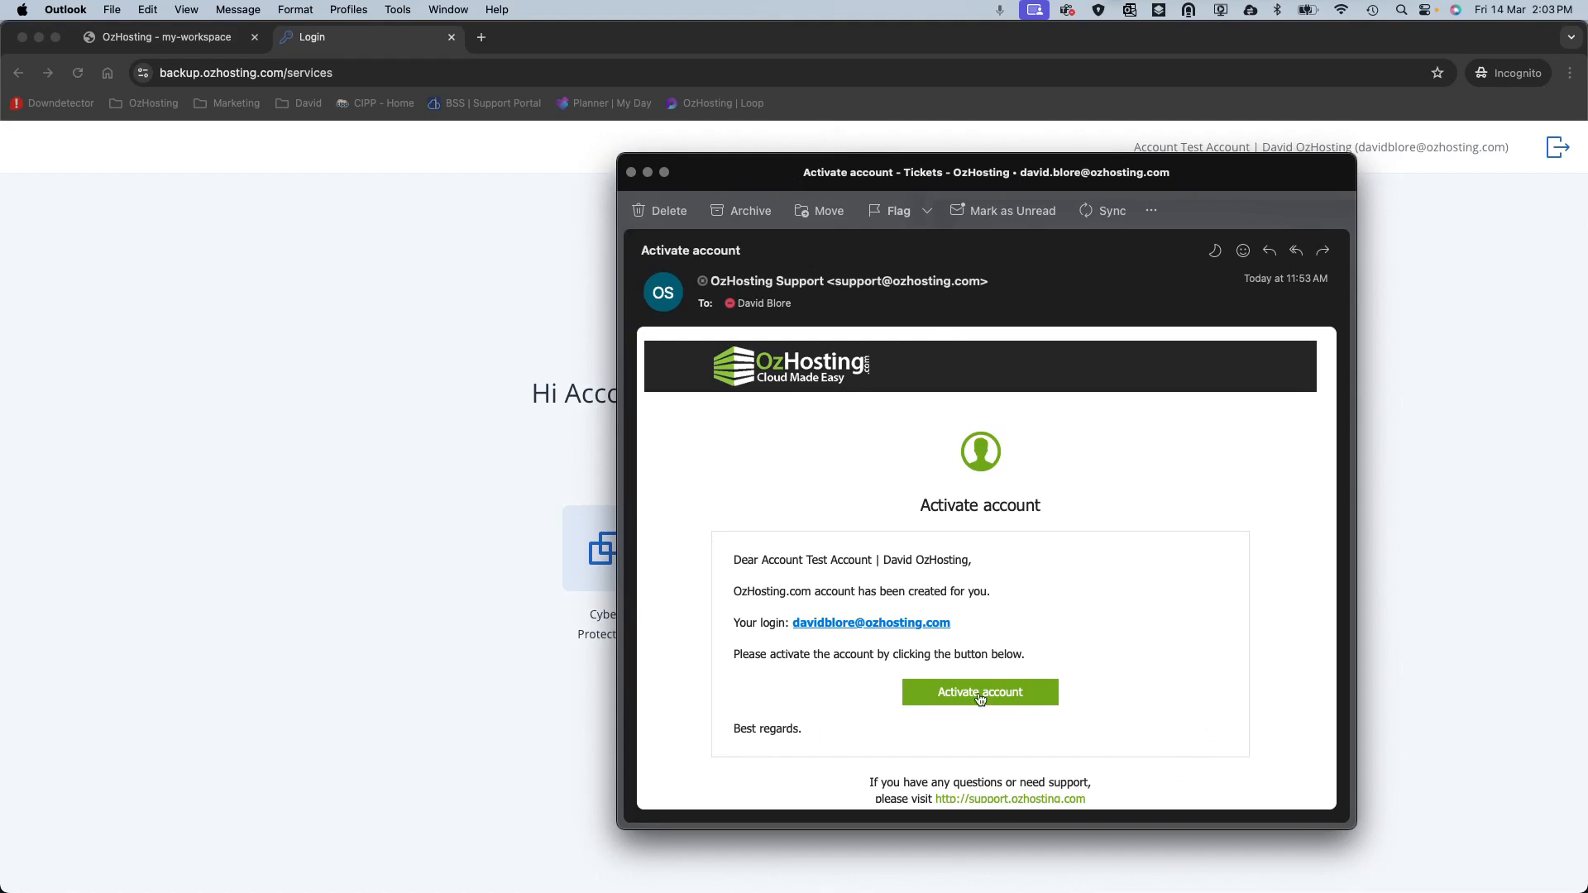
click(631, 173)
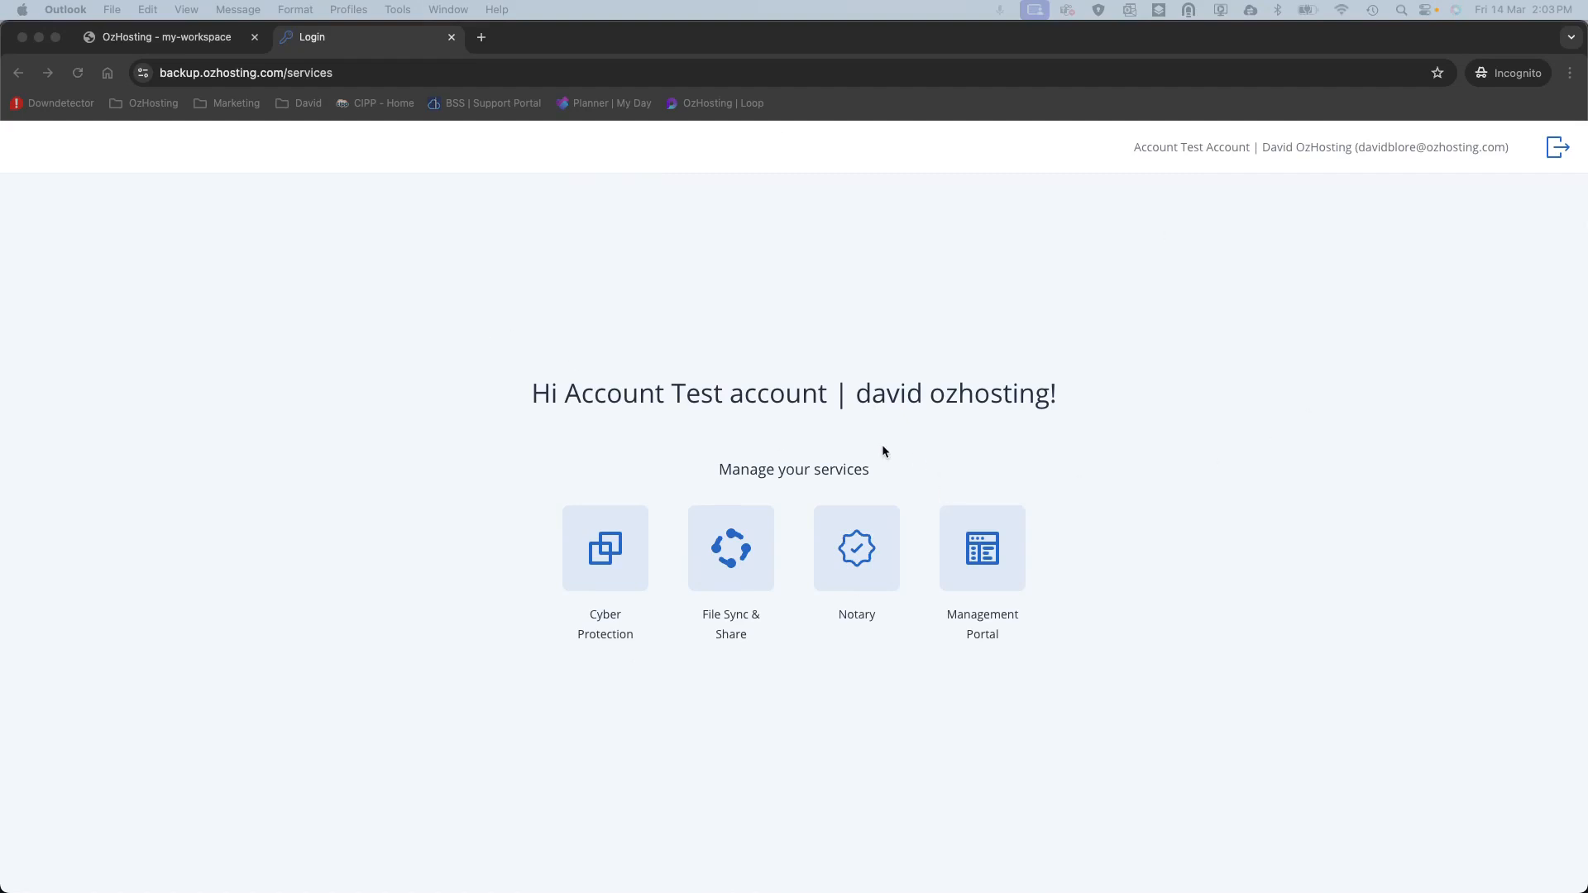
Open the Cyber Protection service and choose Microsoft 365 Business - Backup as the workload to protect.
click(607, 558)
click(606, 558)
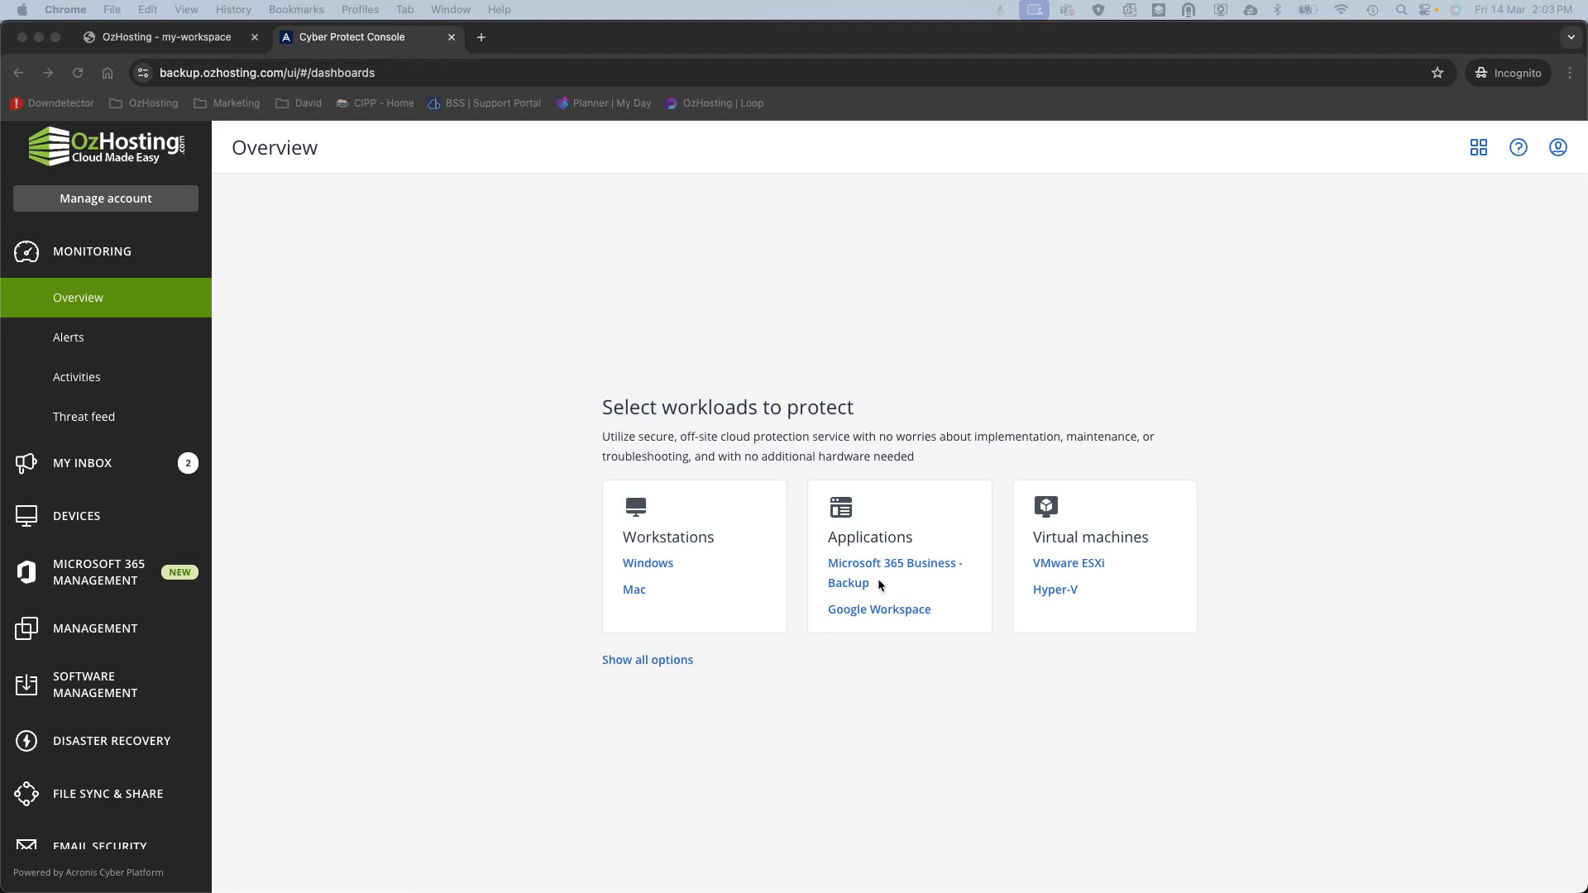
click(844, 563)
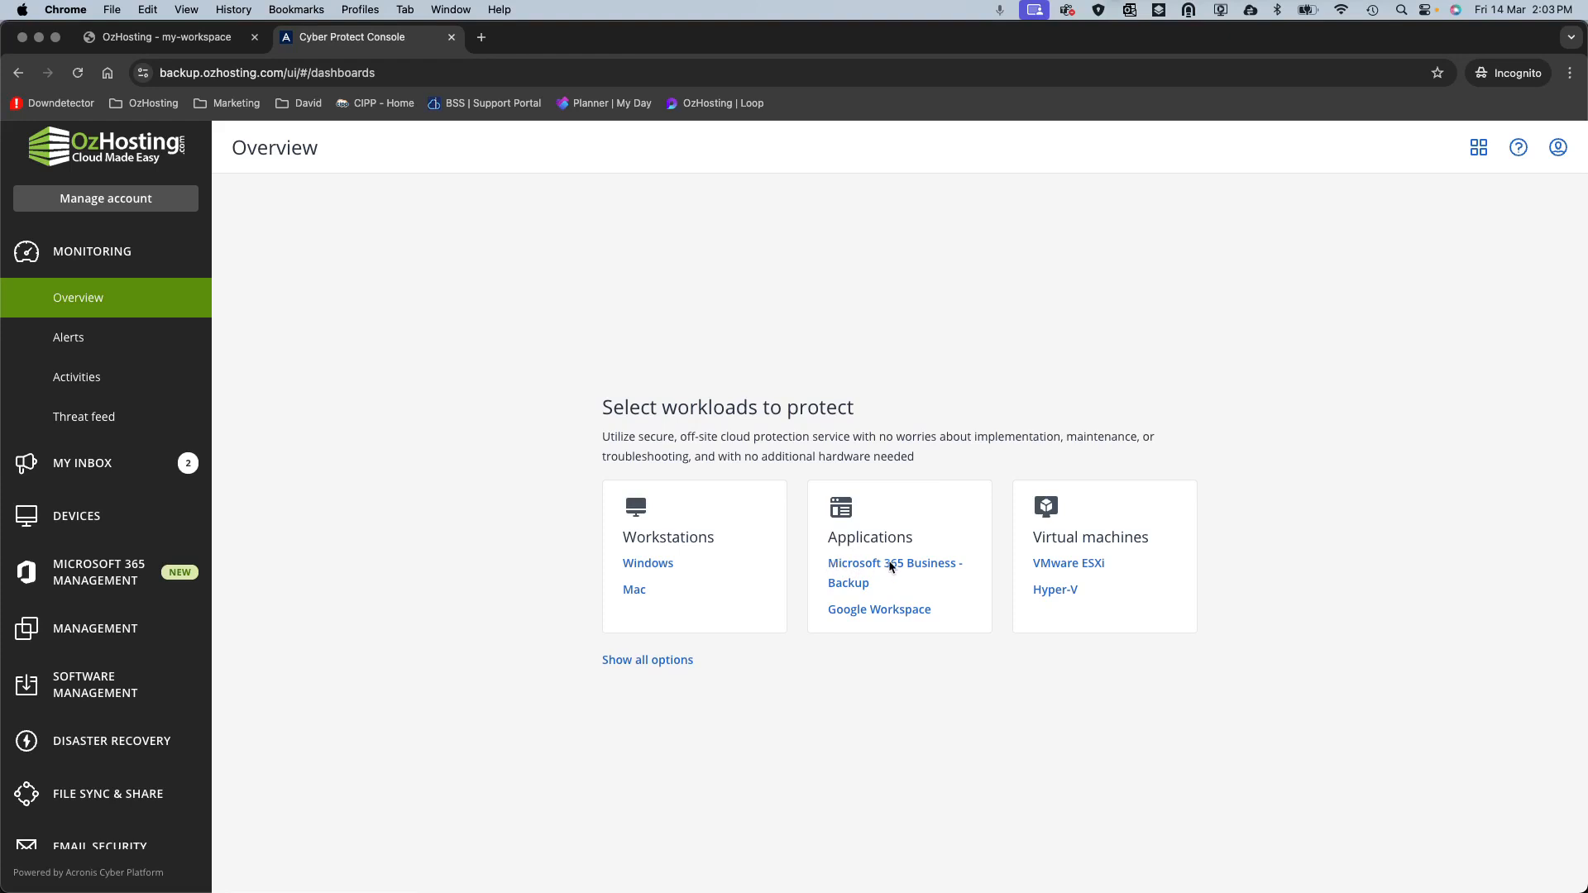
click(889, 569)
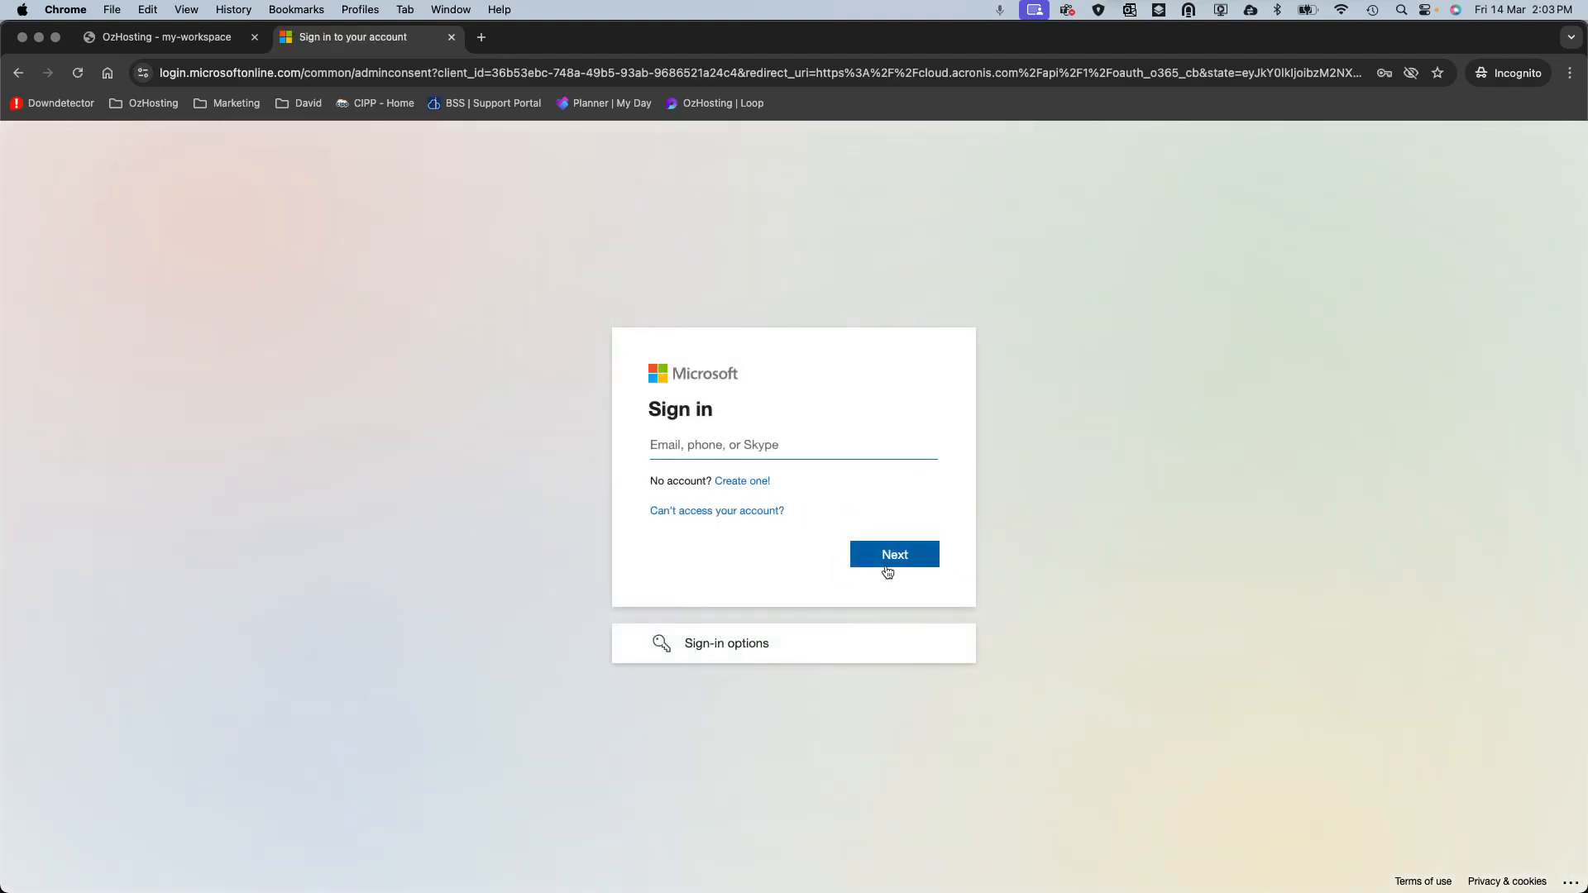
Sign in to Microsoft with the administrator's e-mail and password and accept the permissions requested for Backup Service.
click(722, 450)
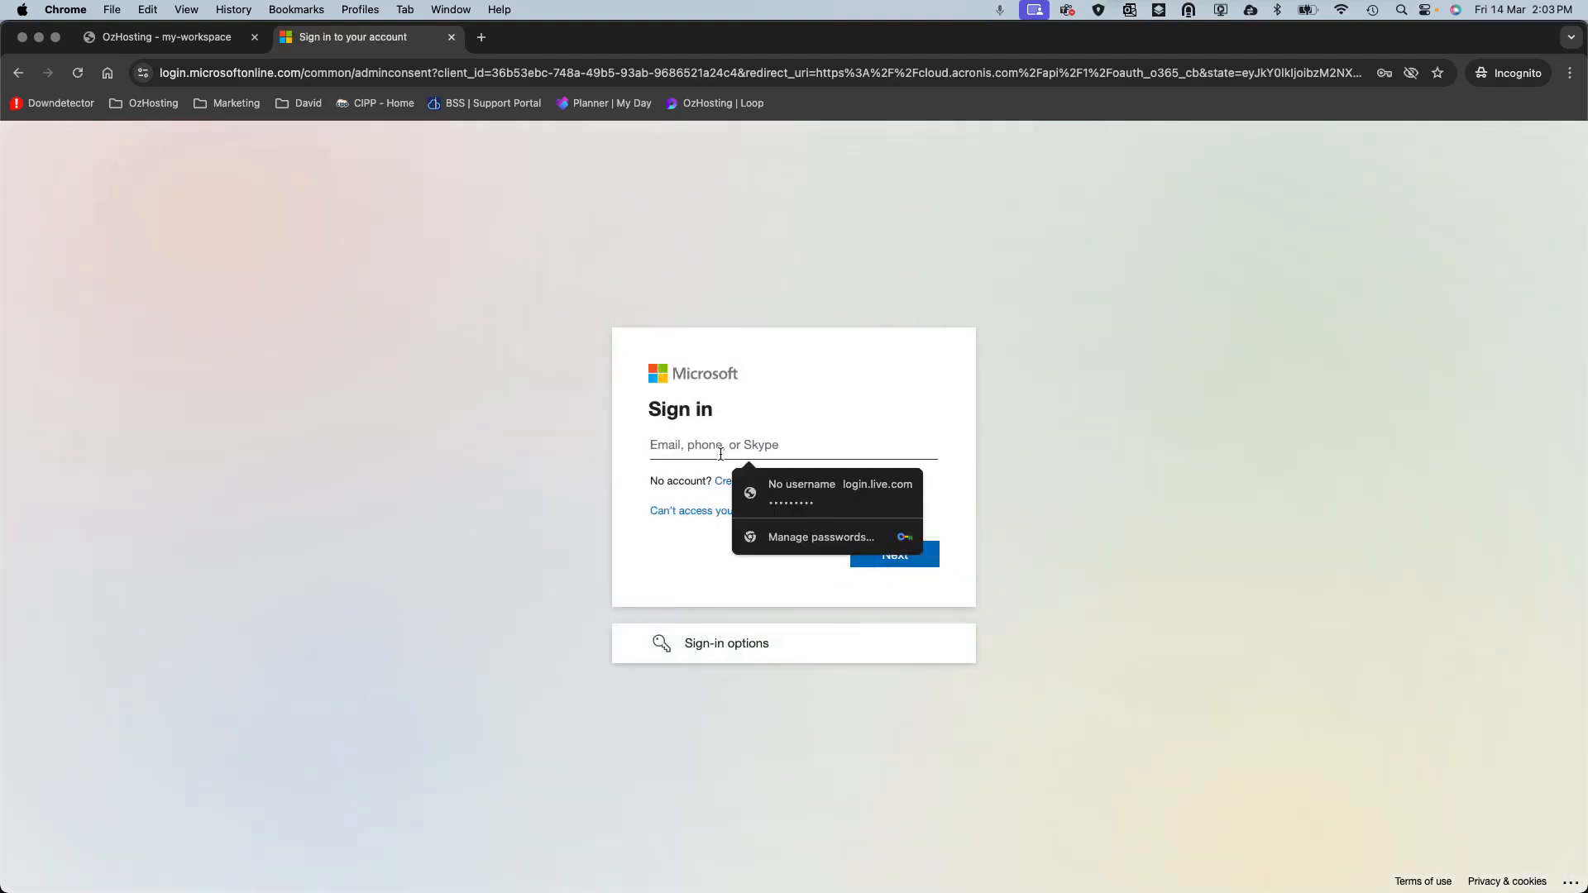
click(1075, 437)
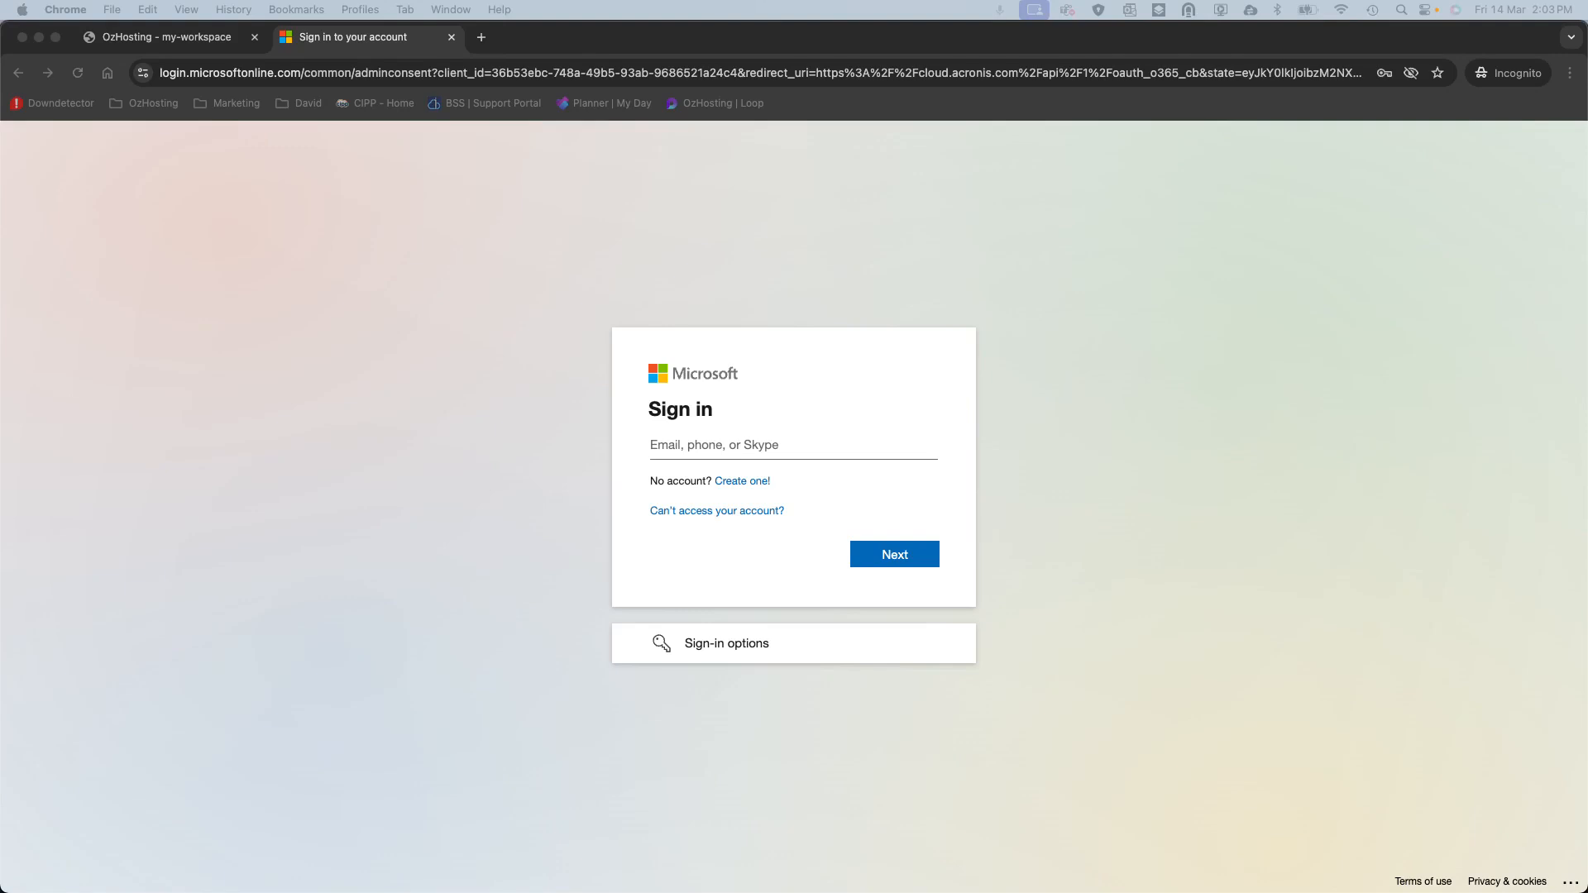
click(671, 450)
click(671, 446)
key(super+v)
click(918, 566)
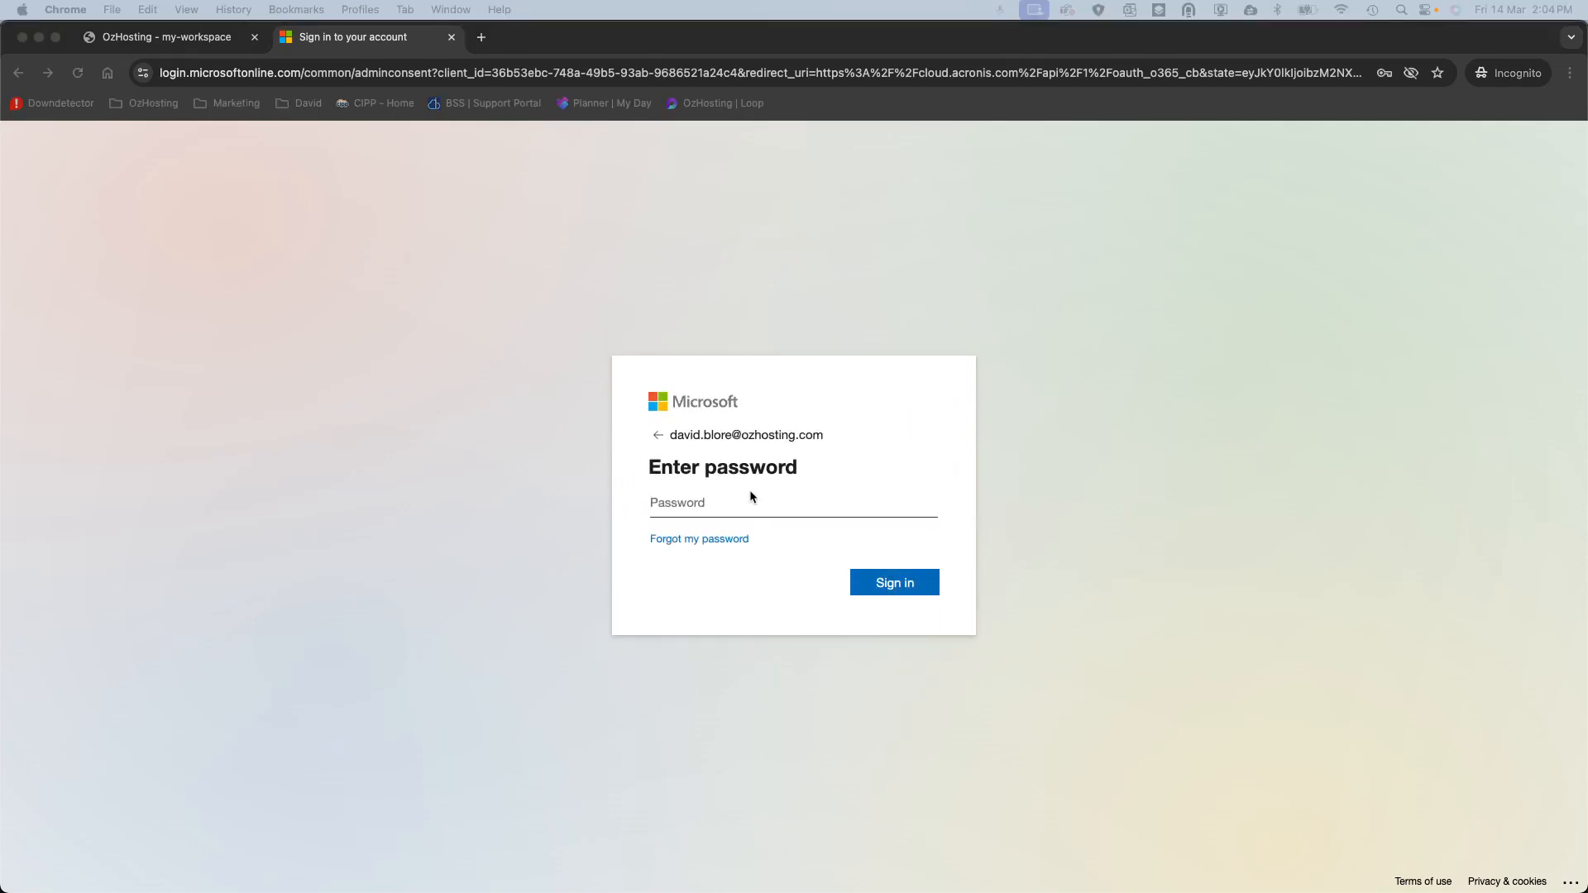
click(699, 503)
click(765, 544)
click(866, 590)
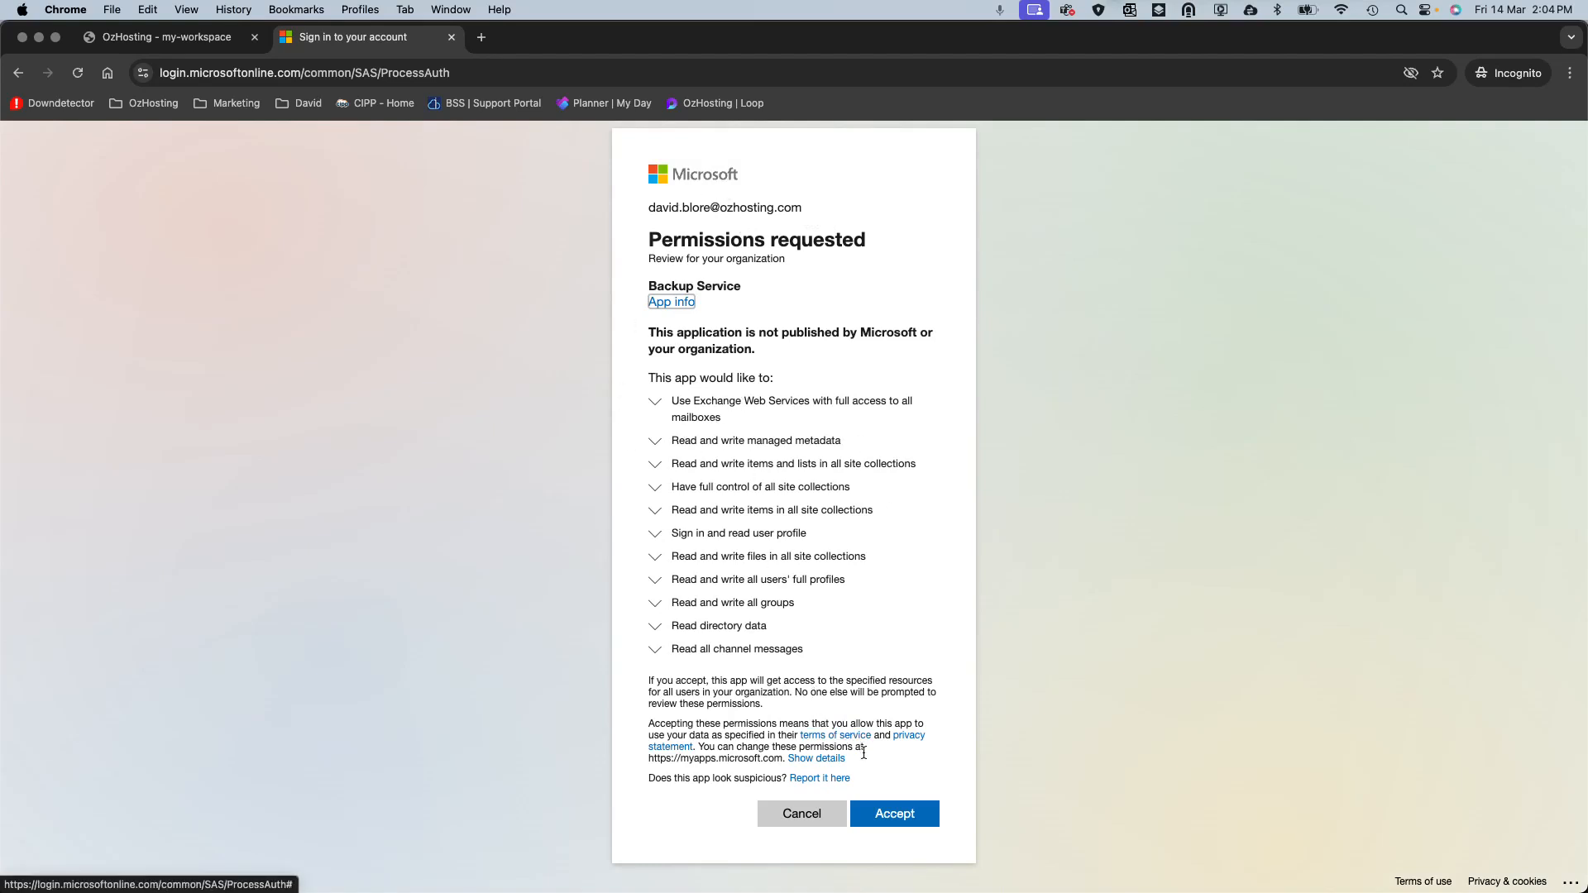
click(904, 819)
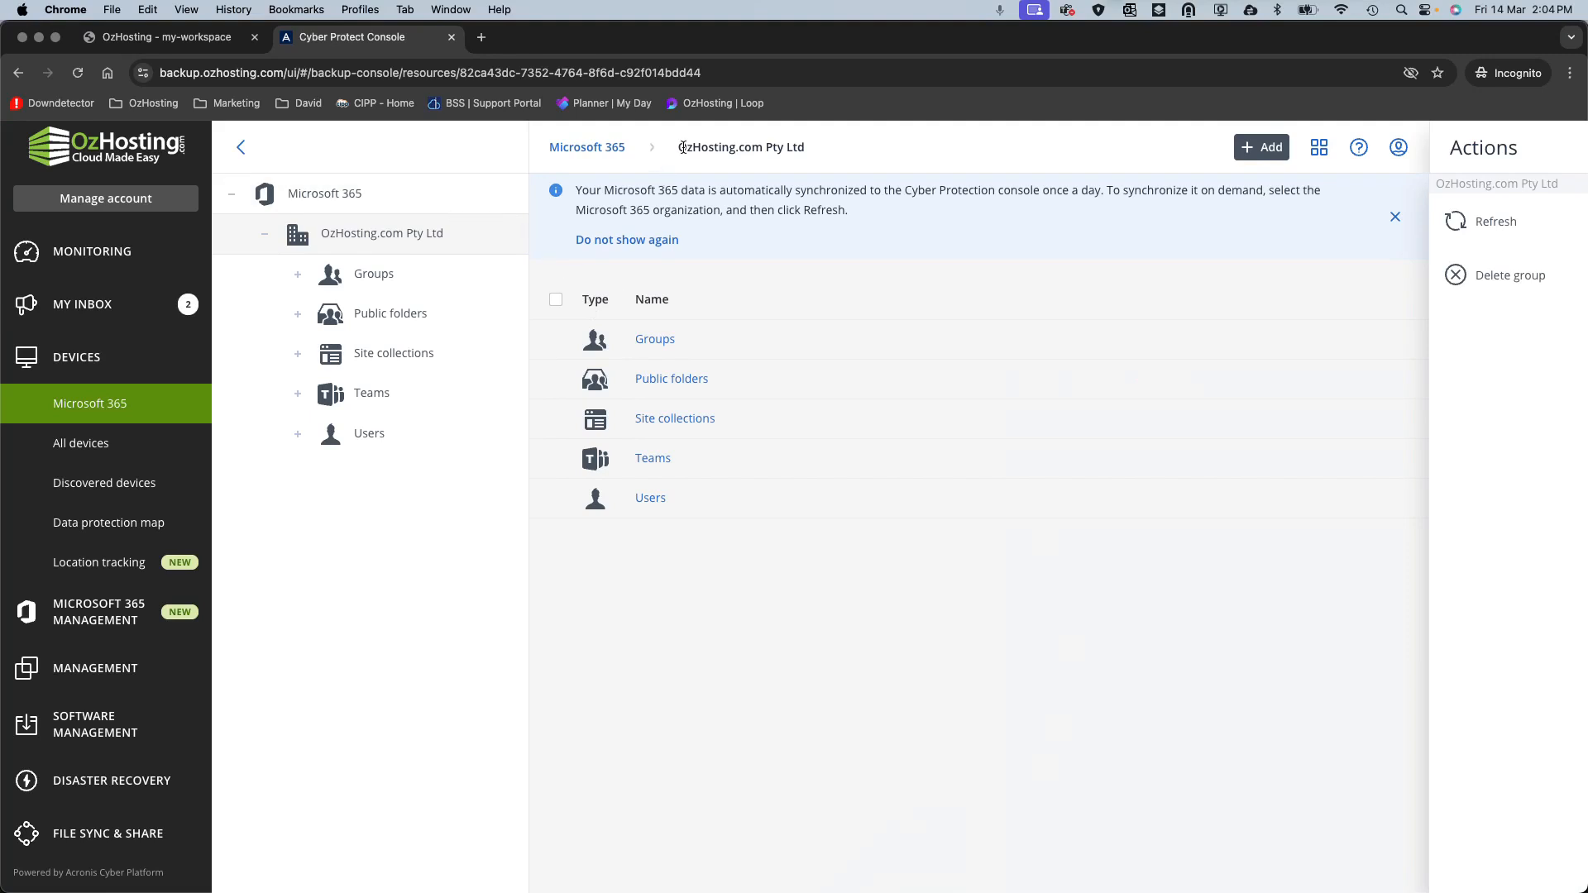
Open the All users list of the Microsoft 365 organization and search it by the user's first name.
click(299, 437)
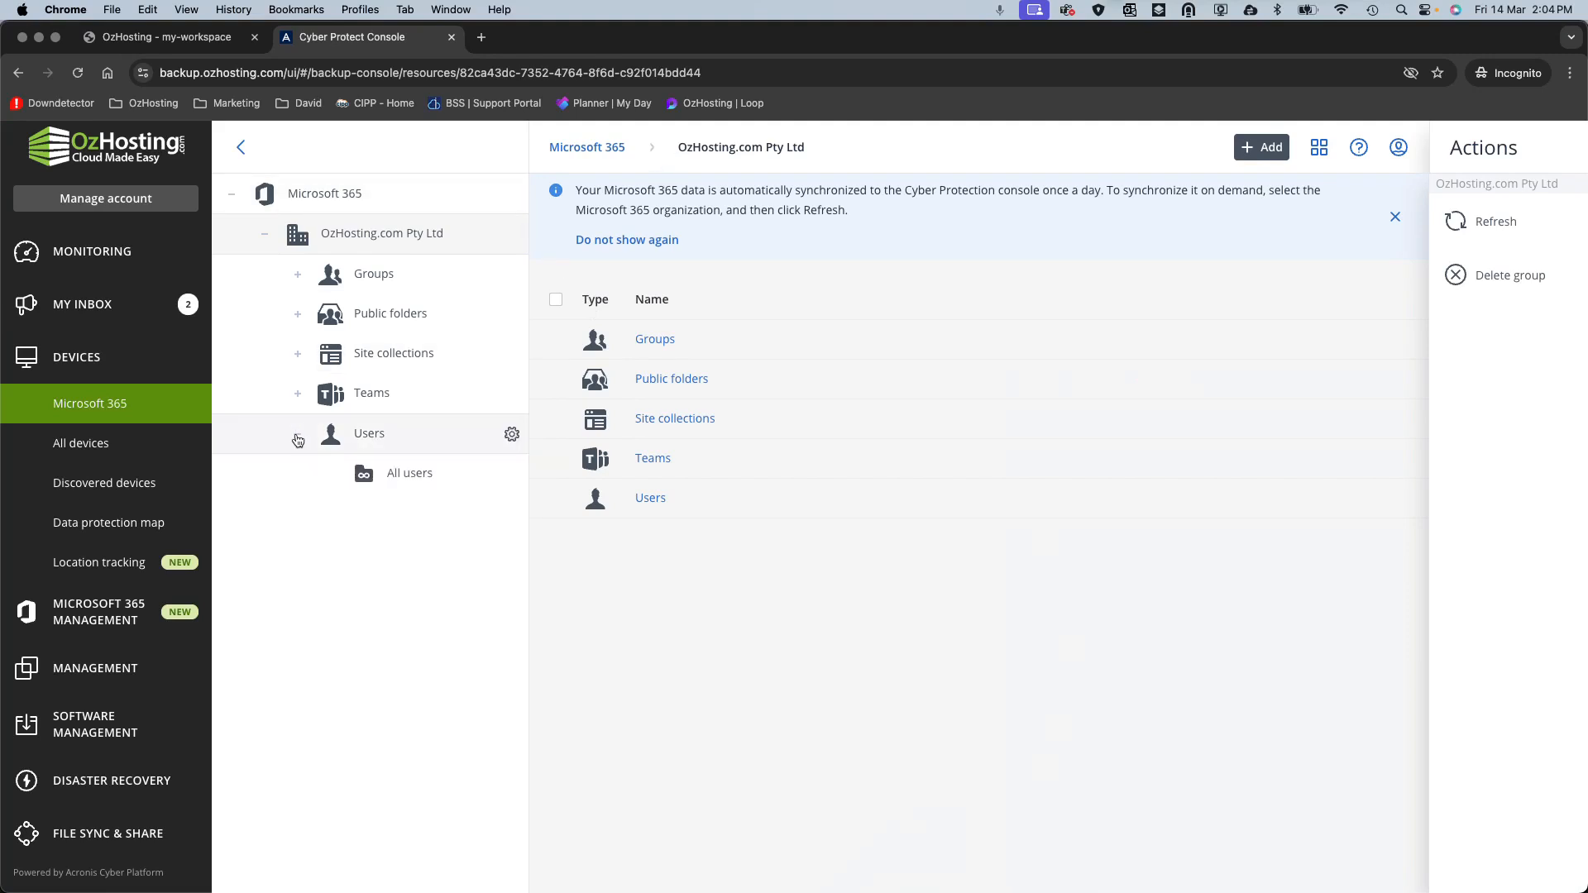
click(396, 470)
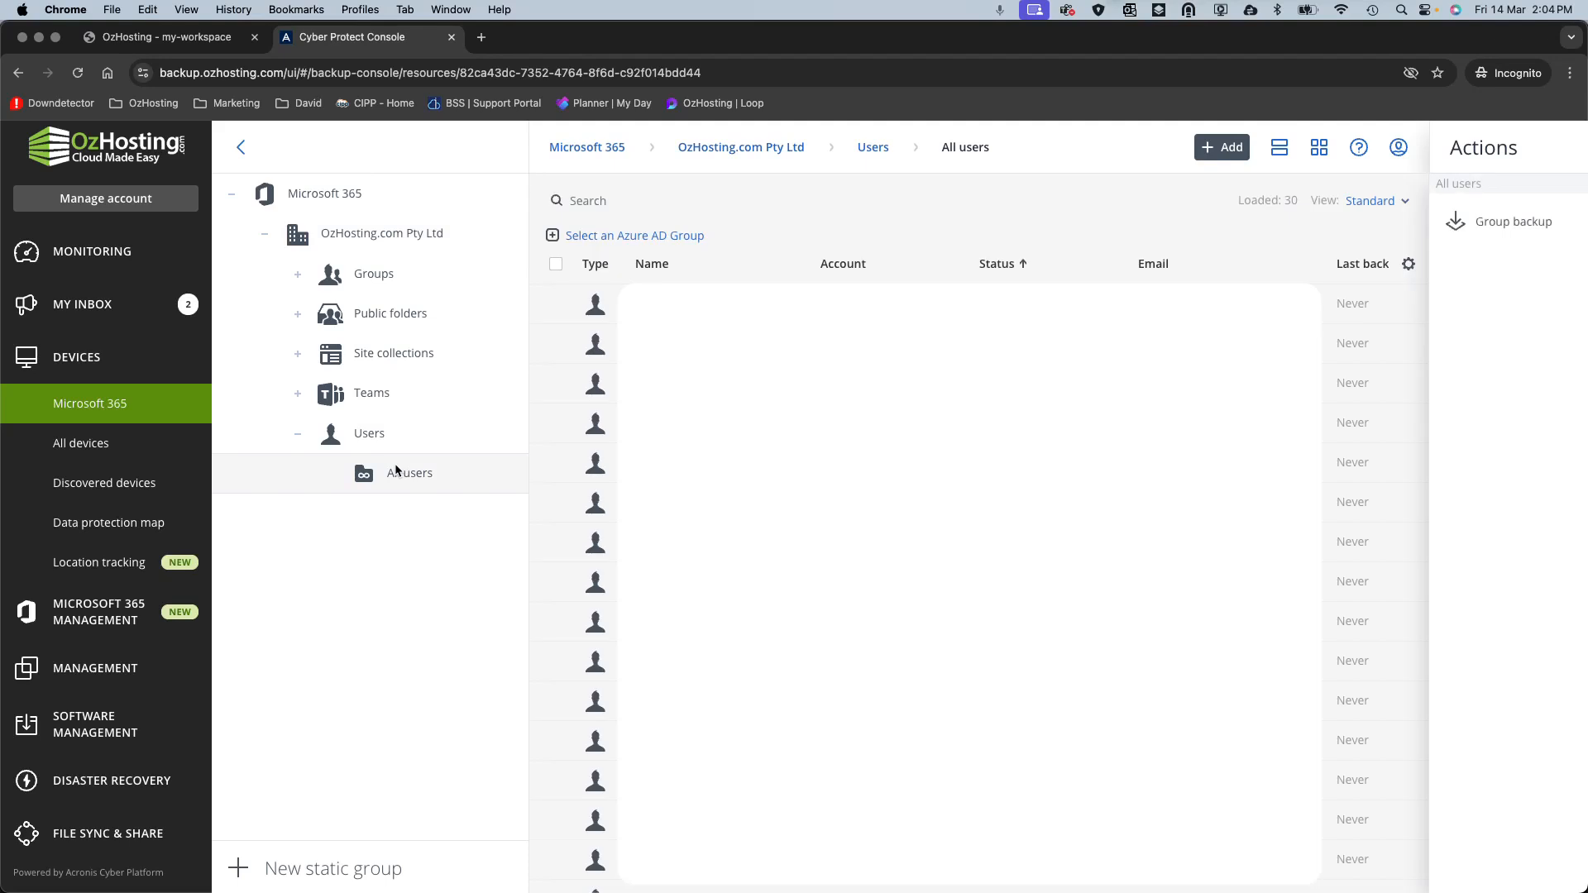
click(591, 200)
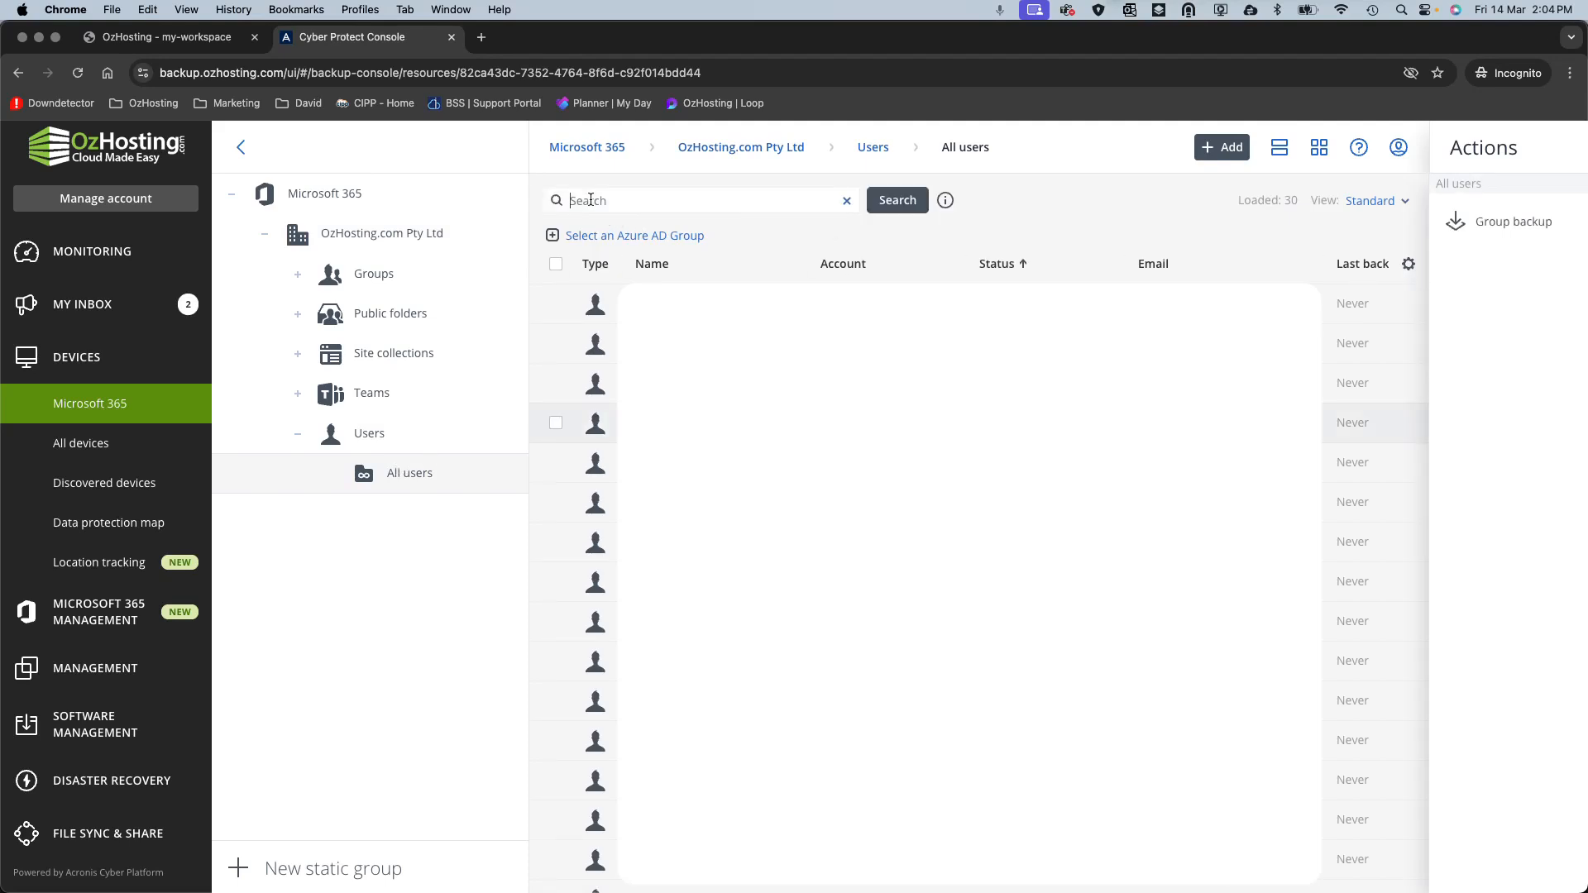
text(david)
key(Return)
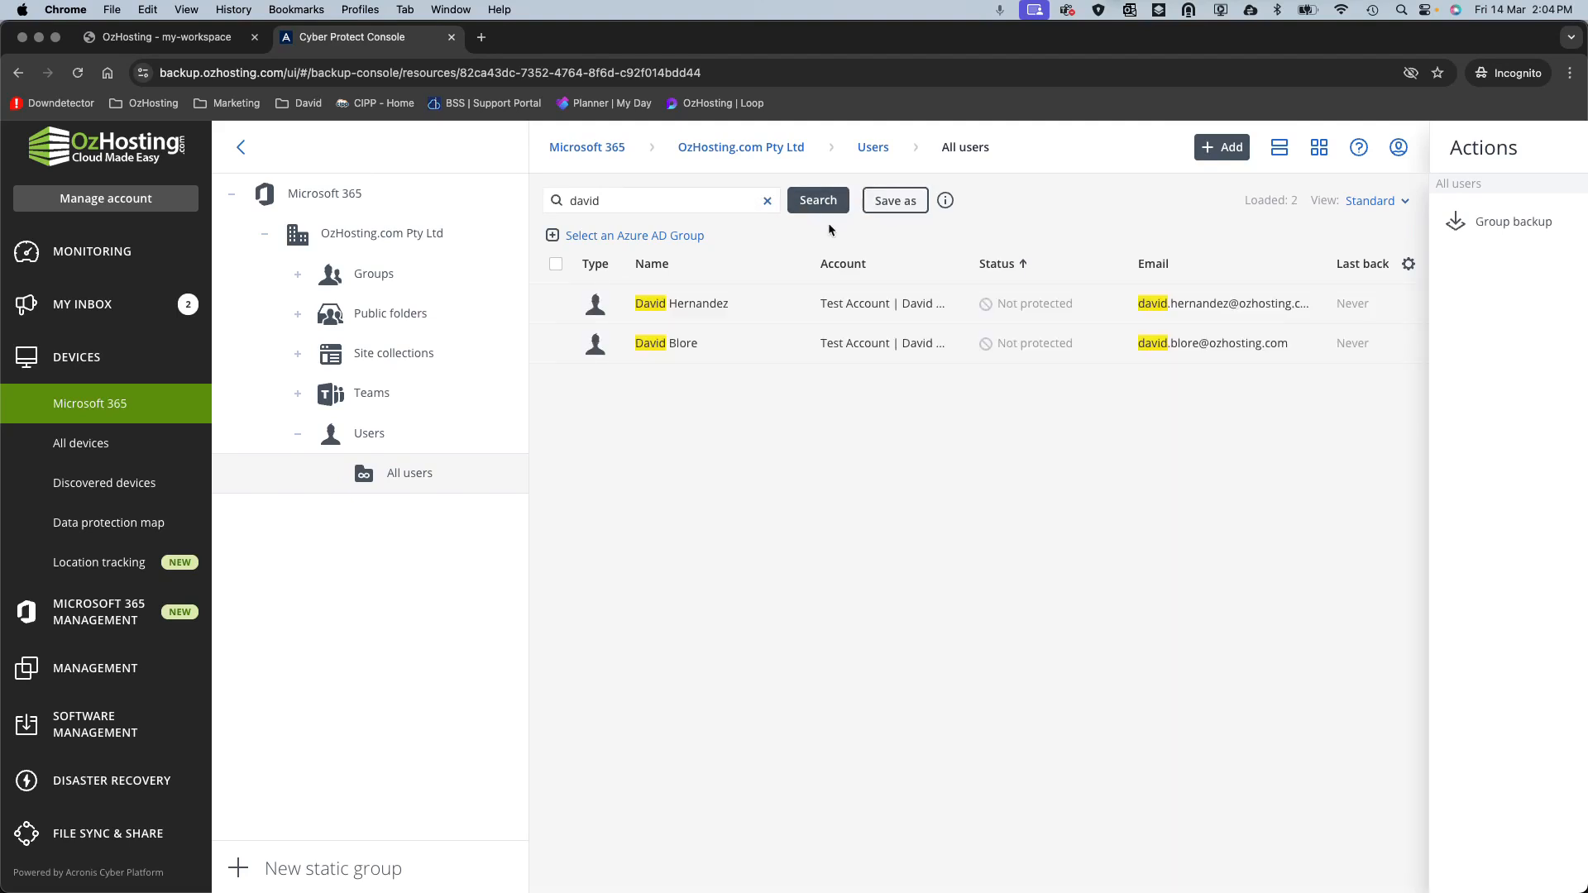
Select both matching users and open the backup plan for them.
click(556, 303)
click(556, 344)
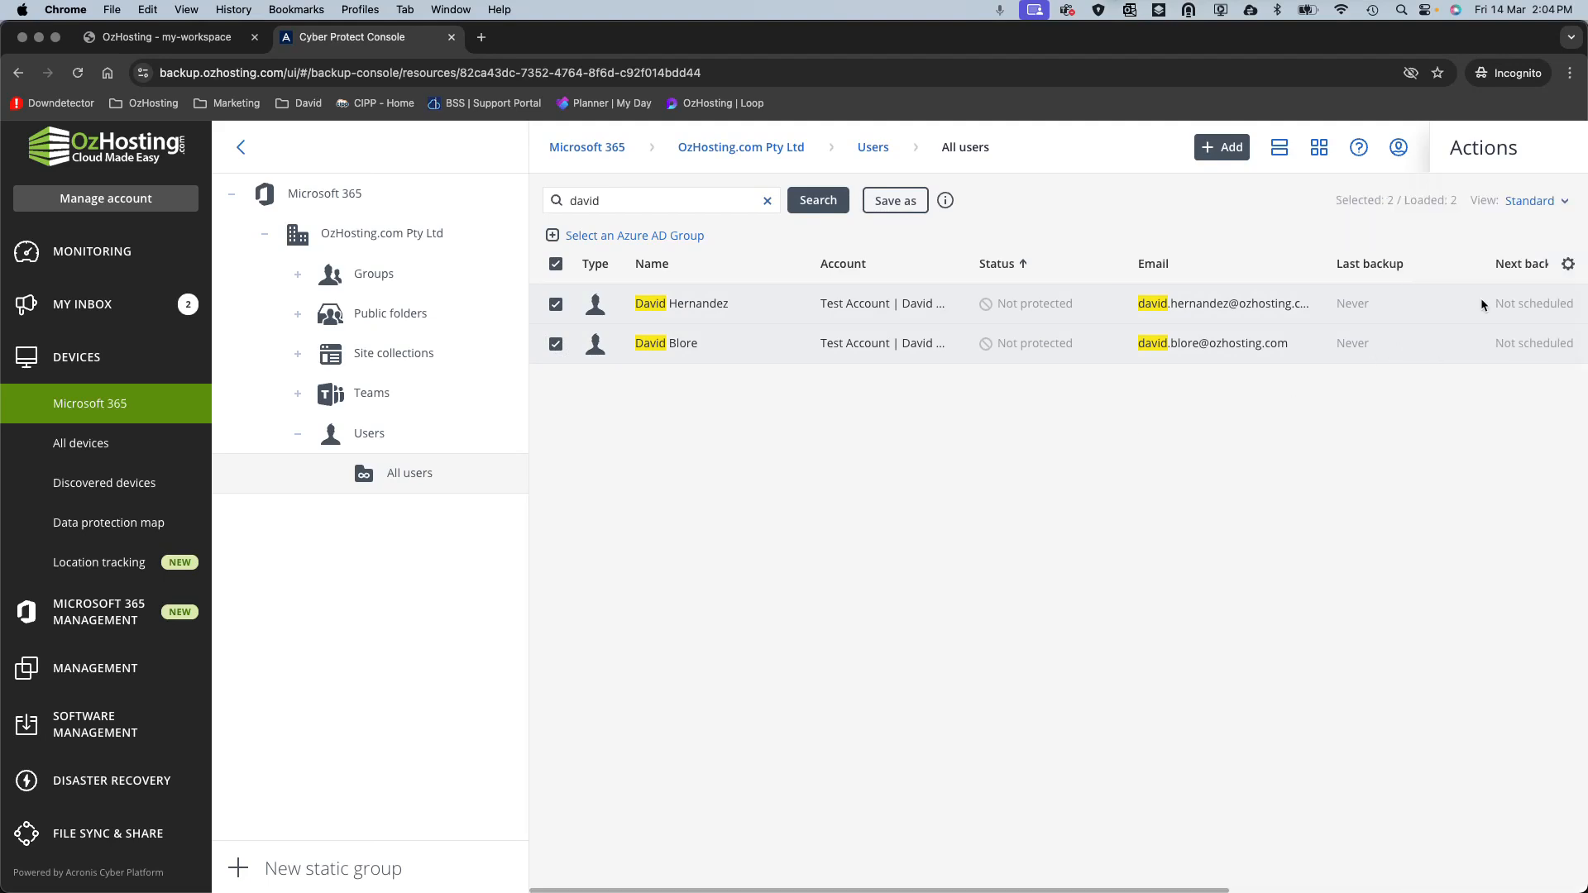
click(1483, 305)
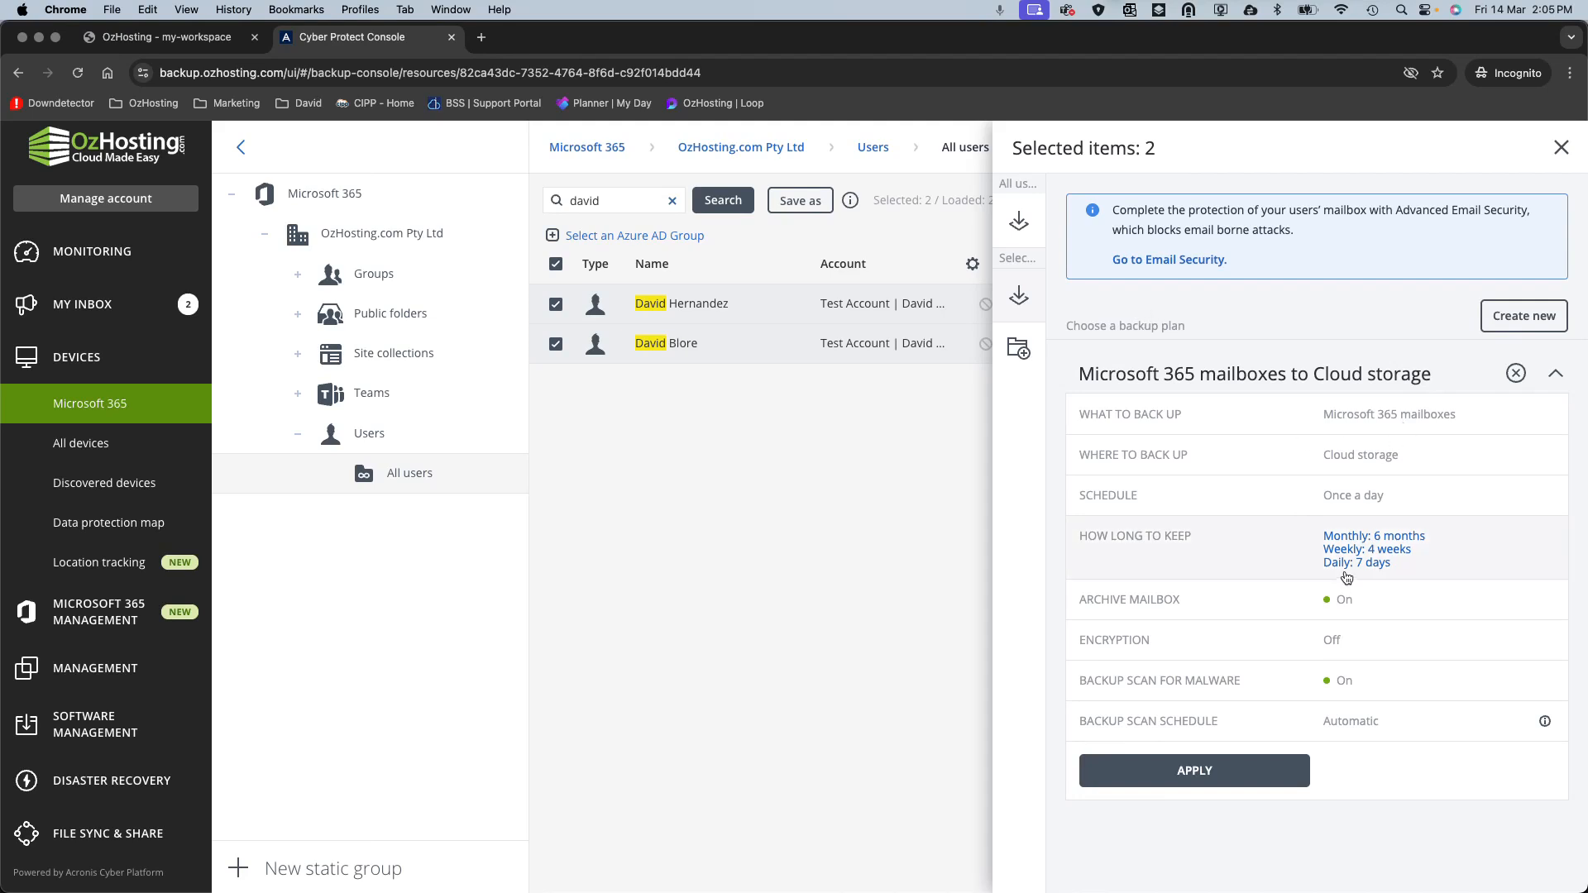
Set the mailbox backup plan's retention to 12 months, 12 weeks and 28 days, check the schedule options, and save the plan.
click(1484, 545)
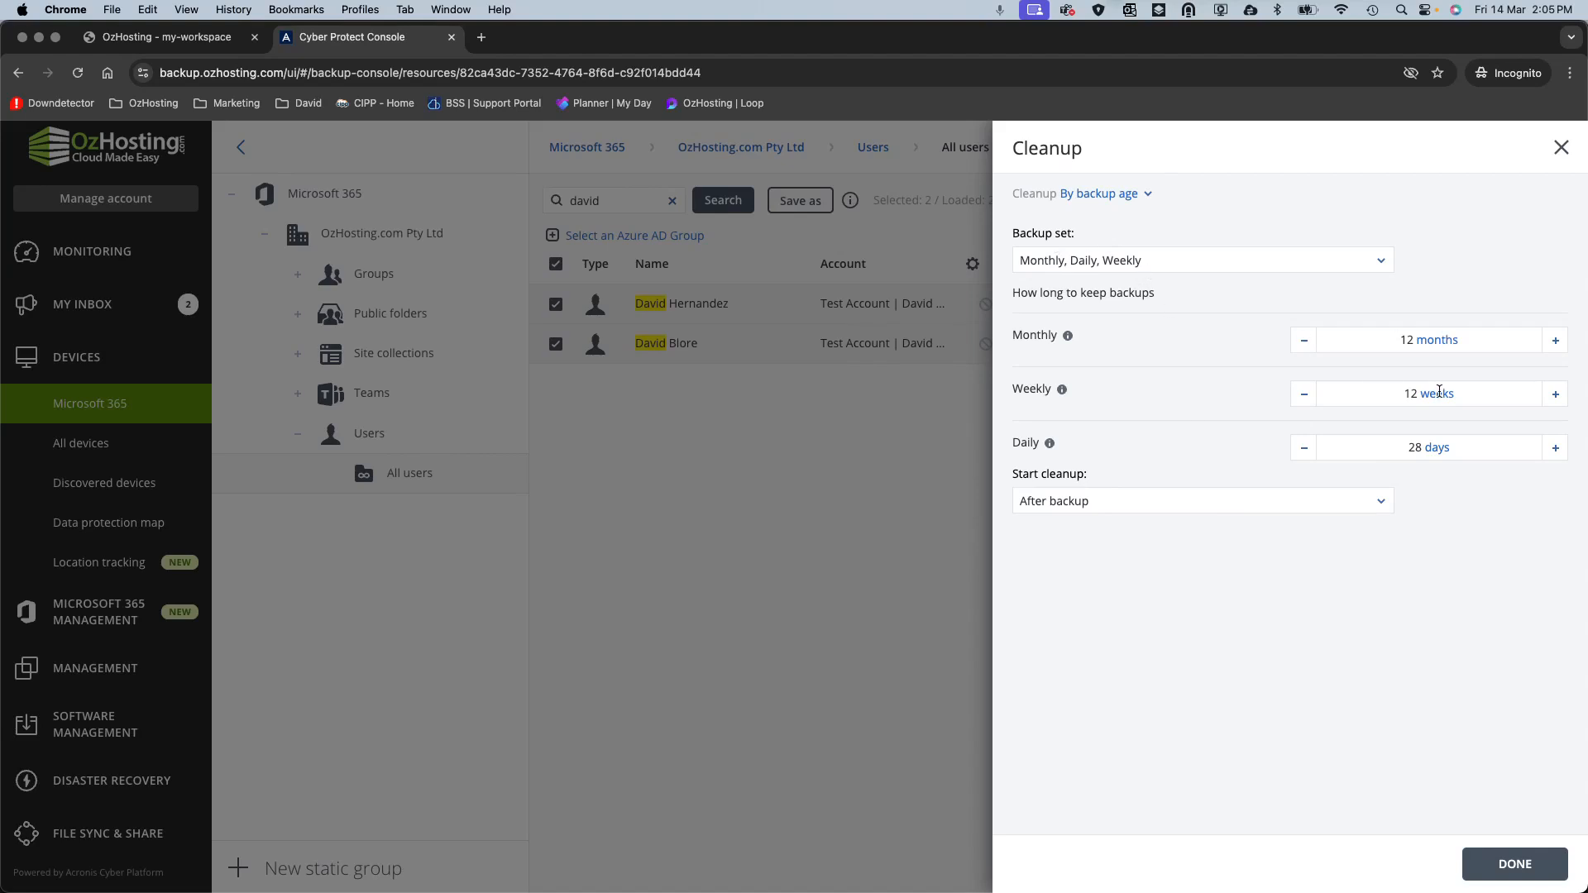
click(1527, 862)
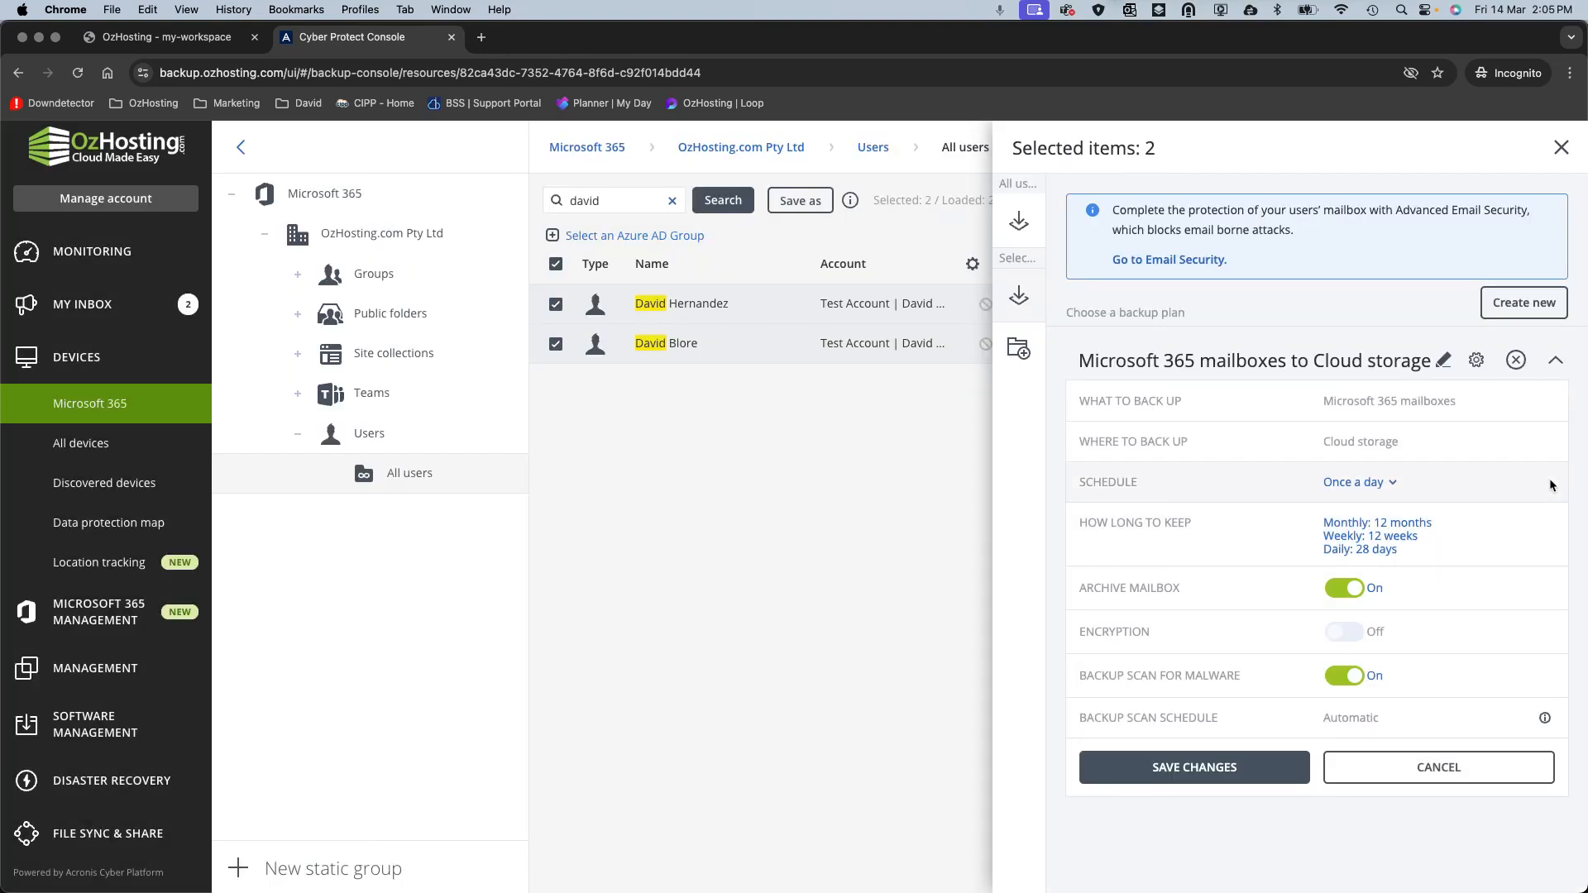
click(1393, 483)
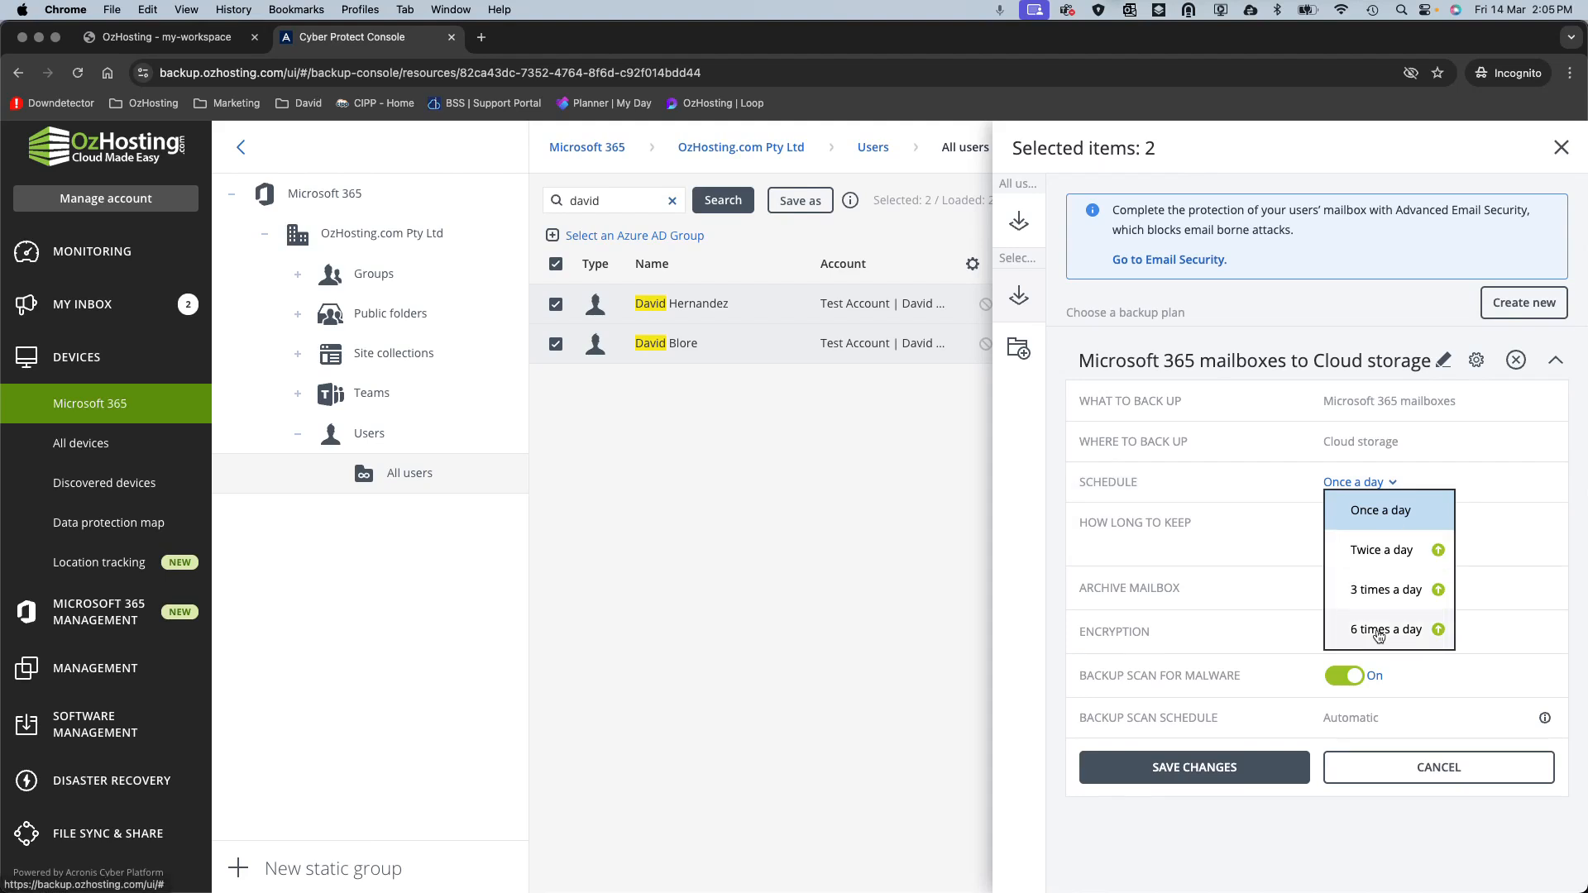
click(1142, 520)
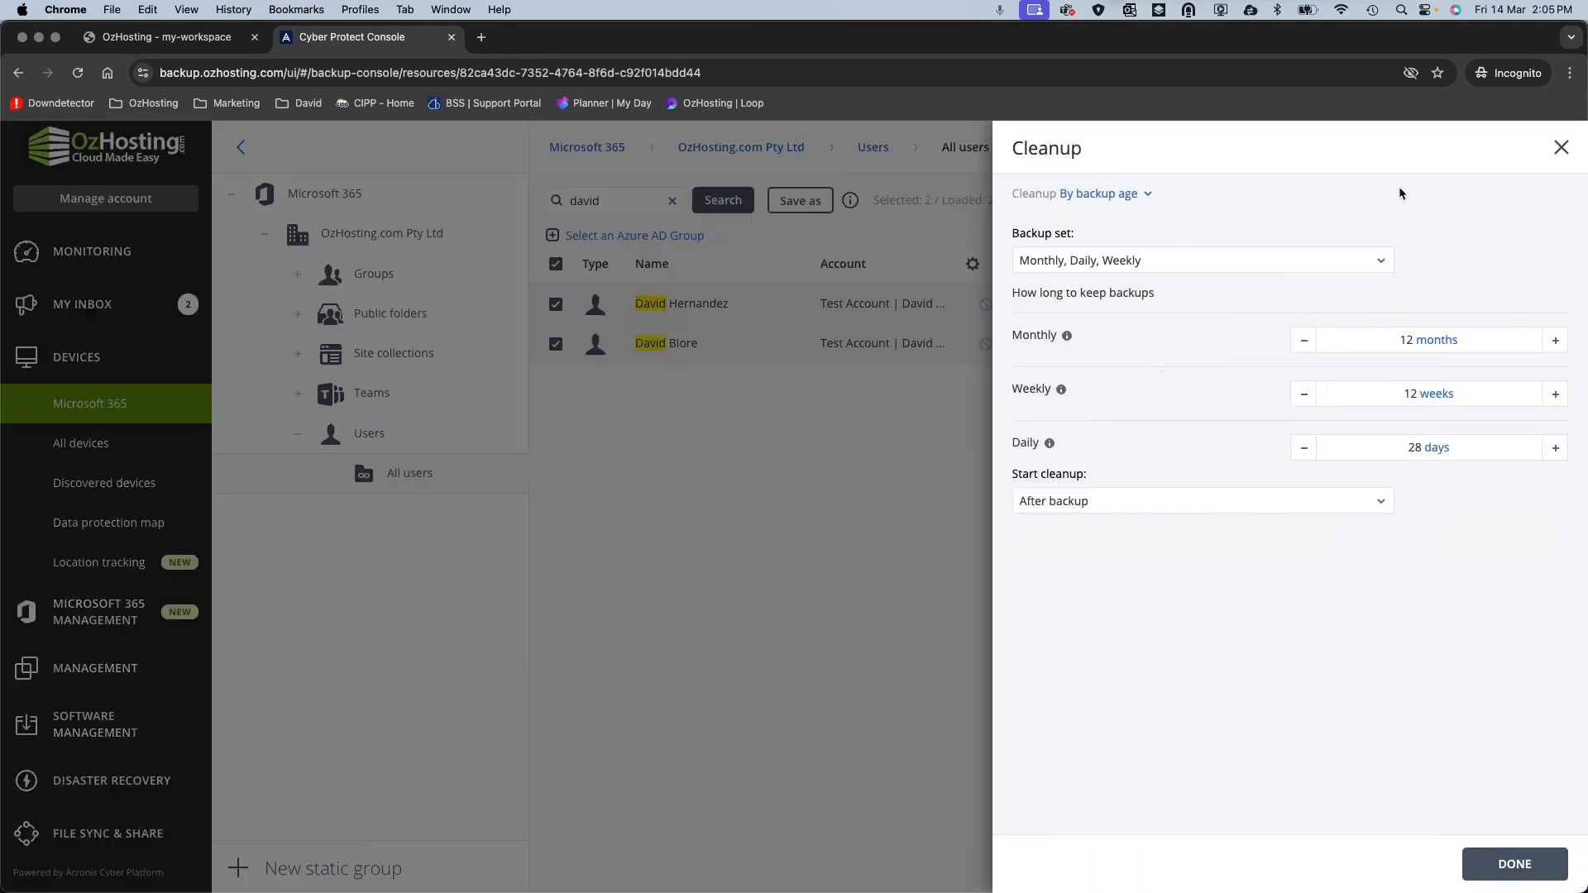
click(1561, 147)
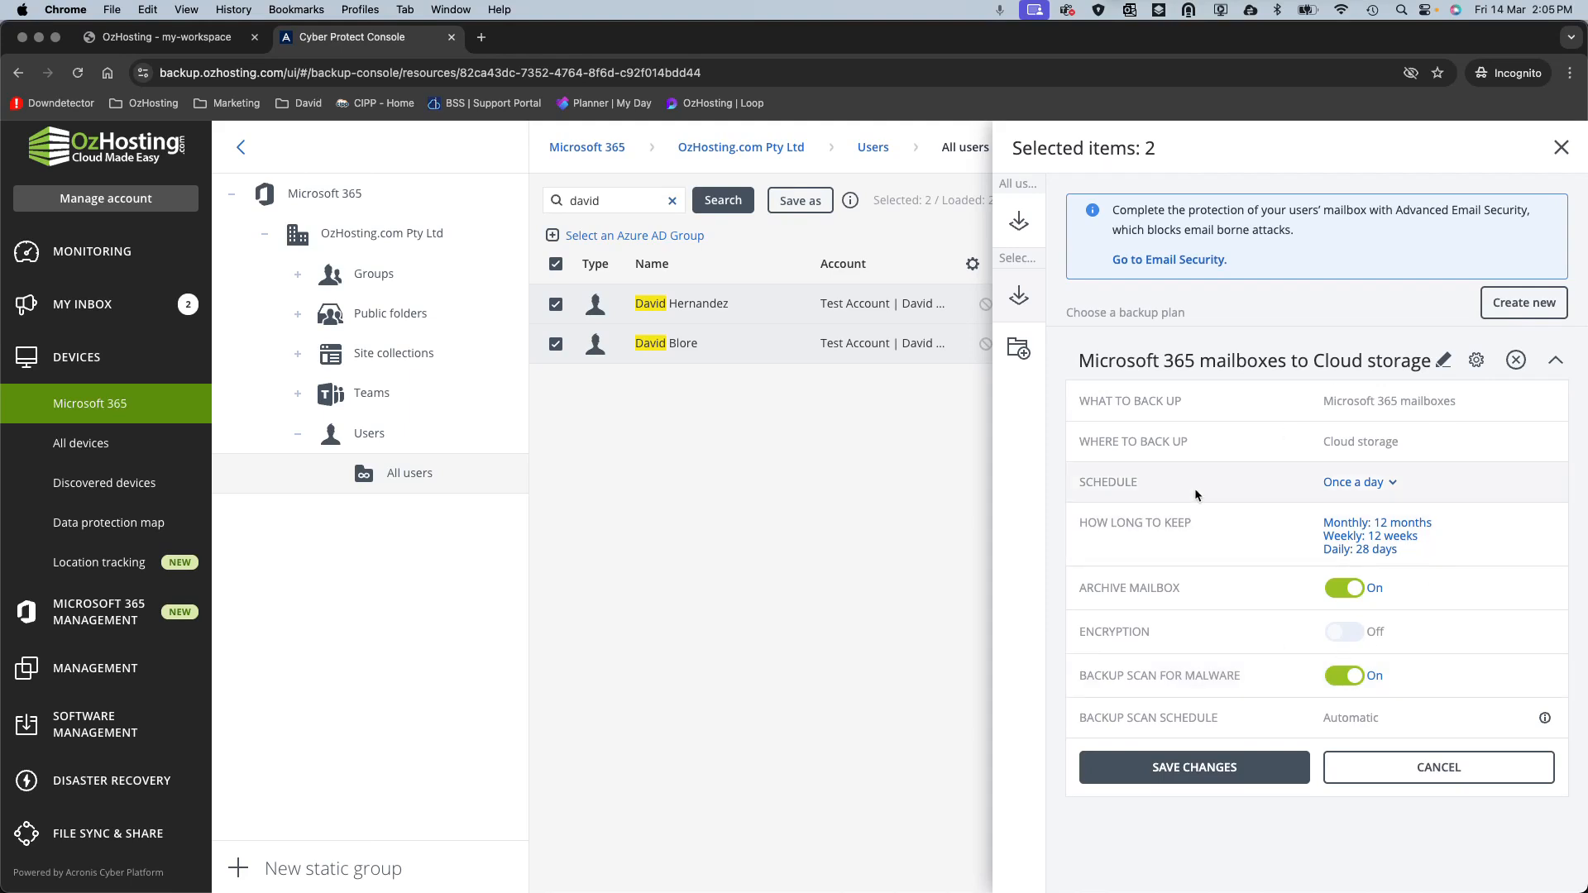
click(1188, 752)
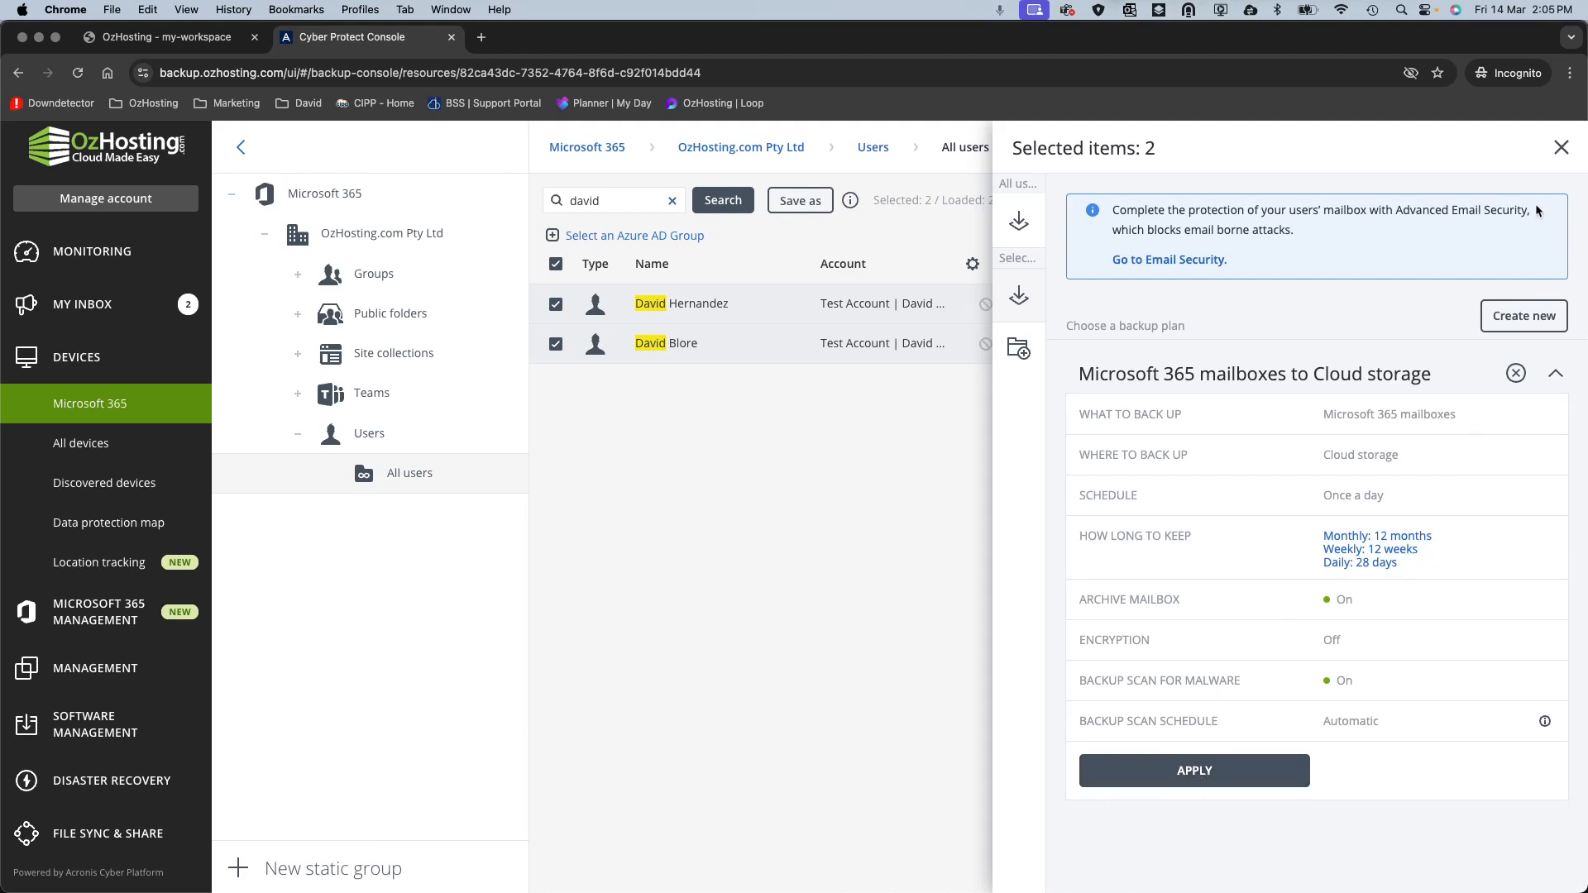
click(1561, 147)
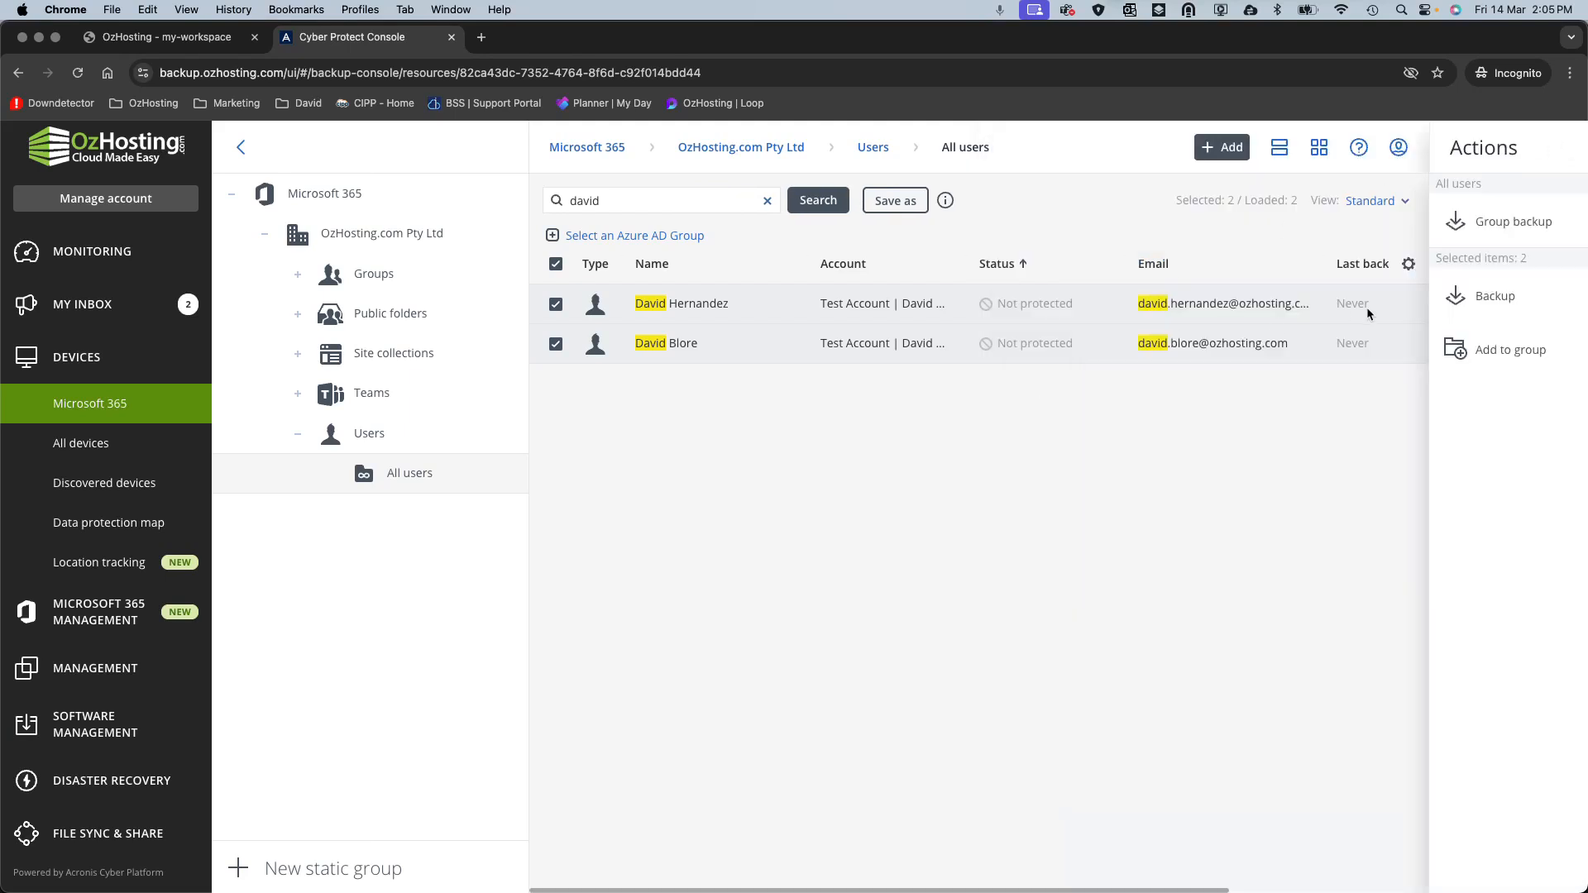
Deselect the first listed user and review the backup plan and backup status of the remaining selected user.
click(761, 335)
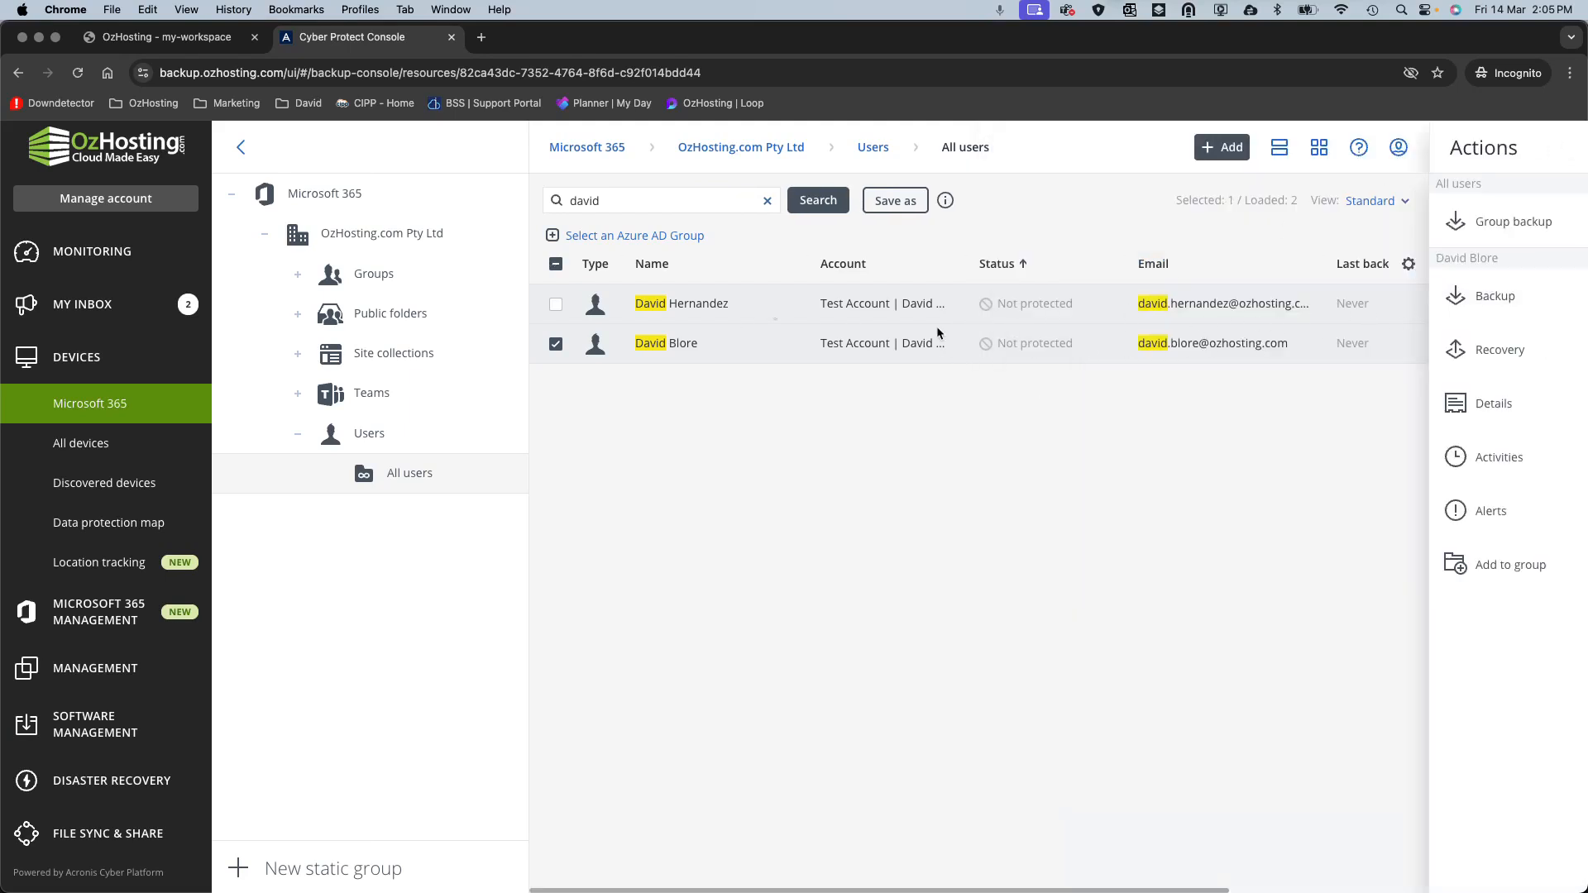
click(1506, 300)
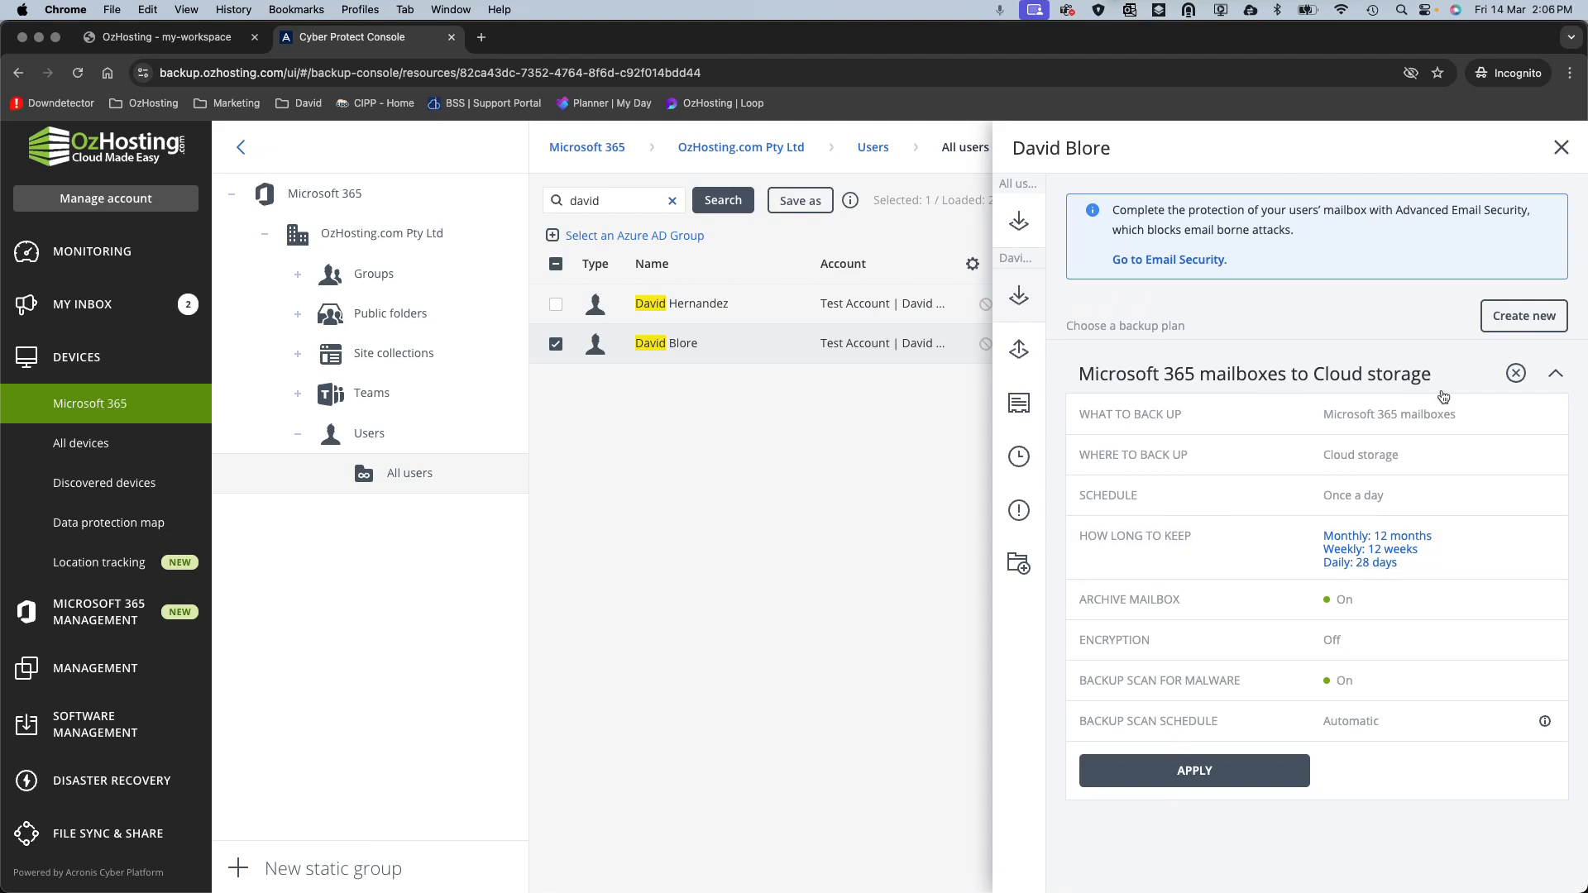
click(1562, 148)
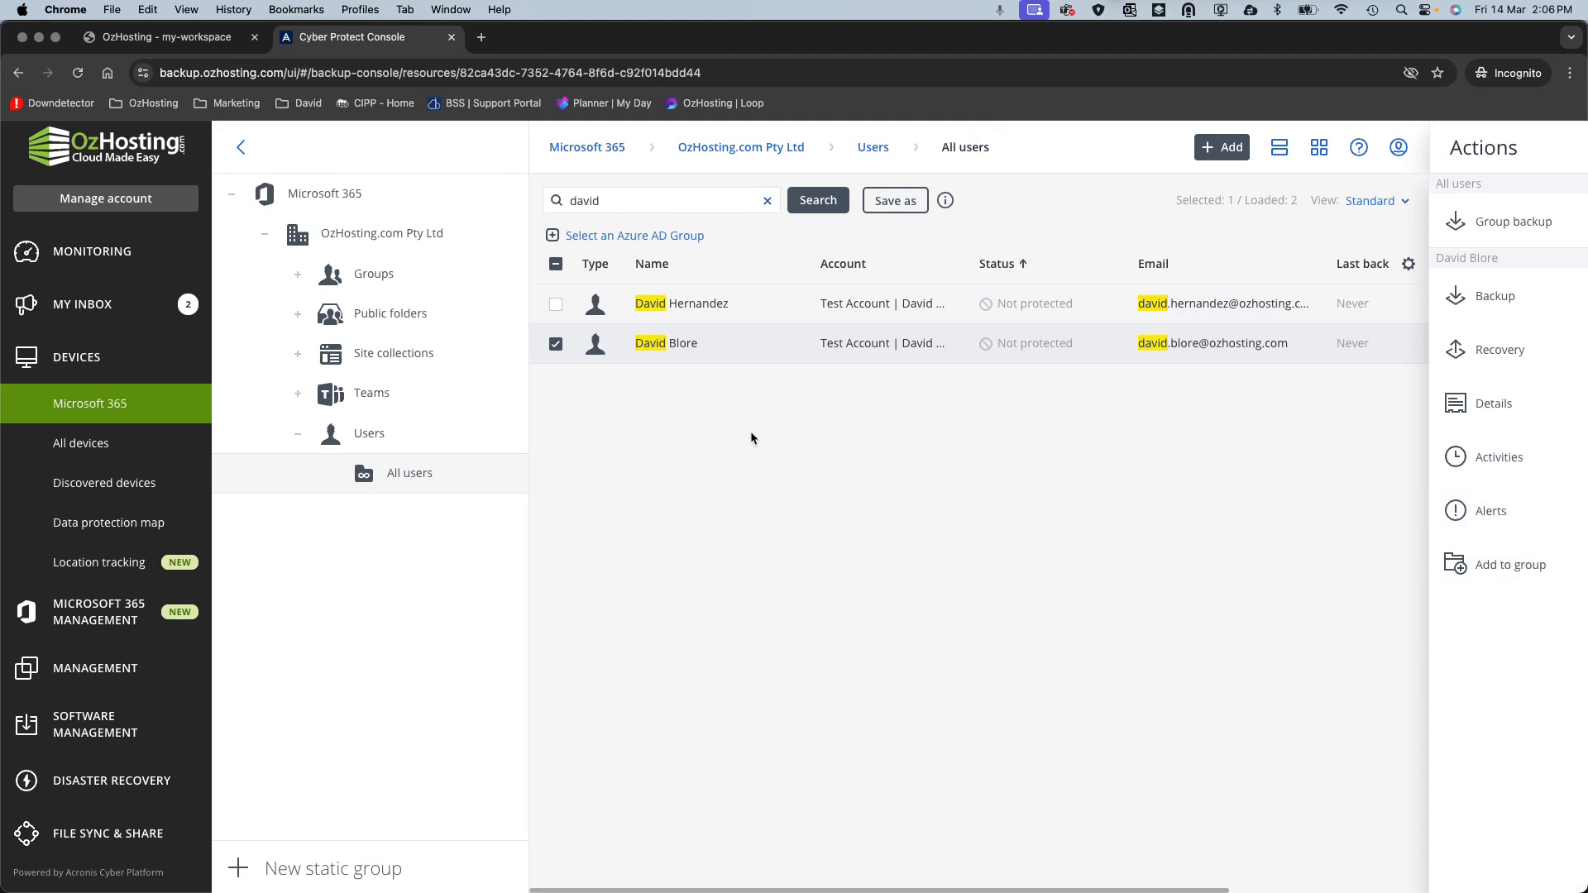
scroll(751, 430, right, 5)
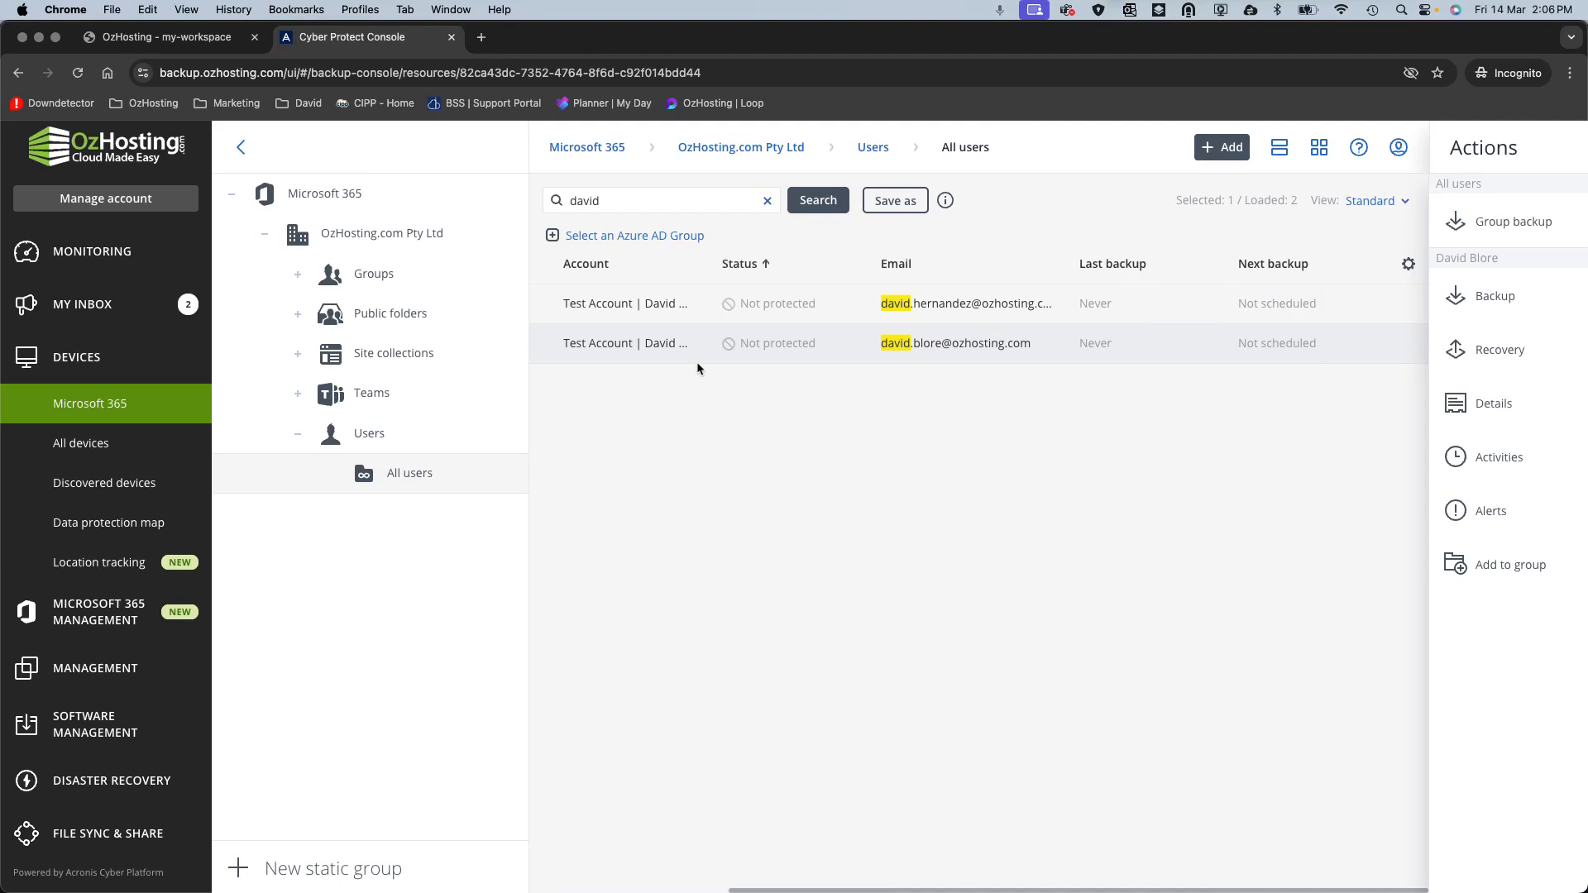
Switch to the OzHosting portal, go to the billing overview and open the list of active subscriptions.
click(166, 37)
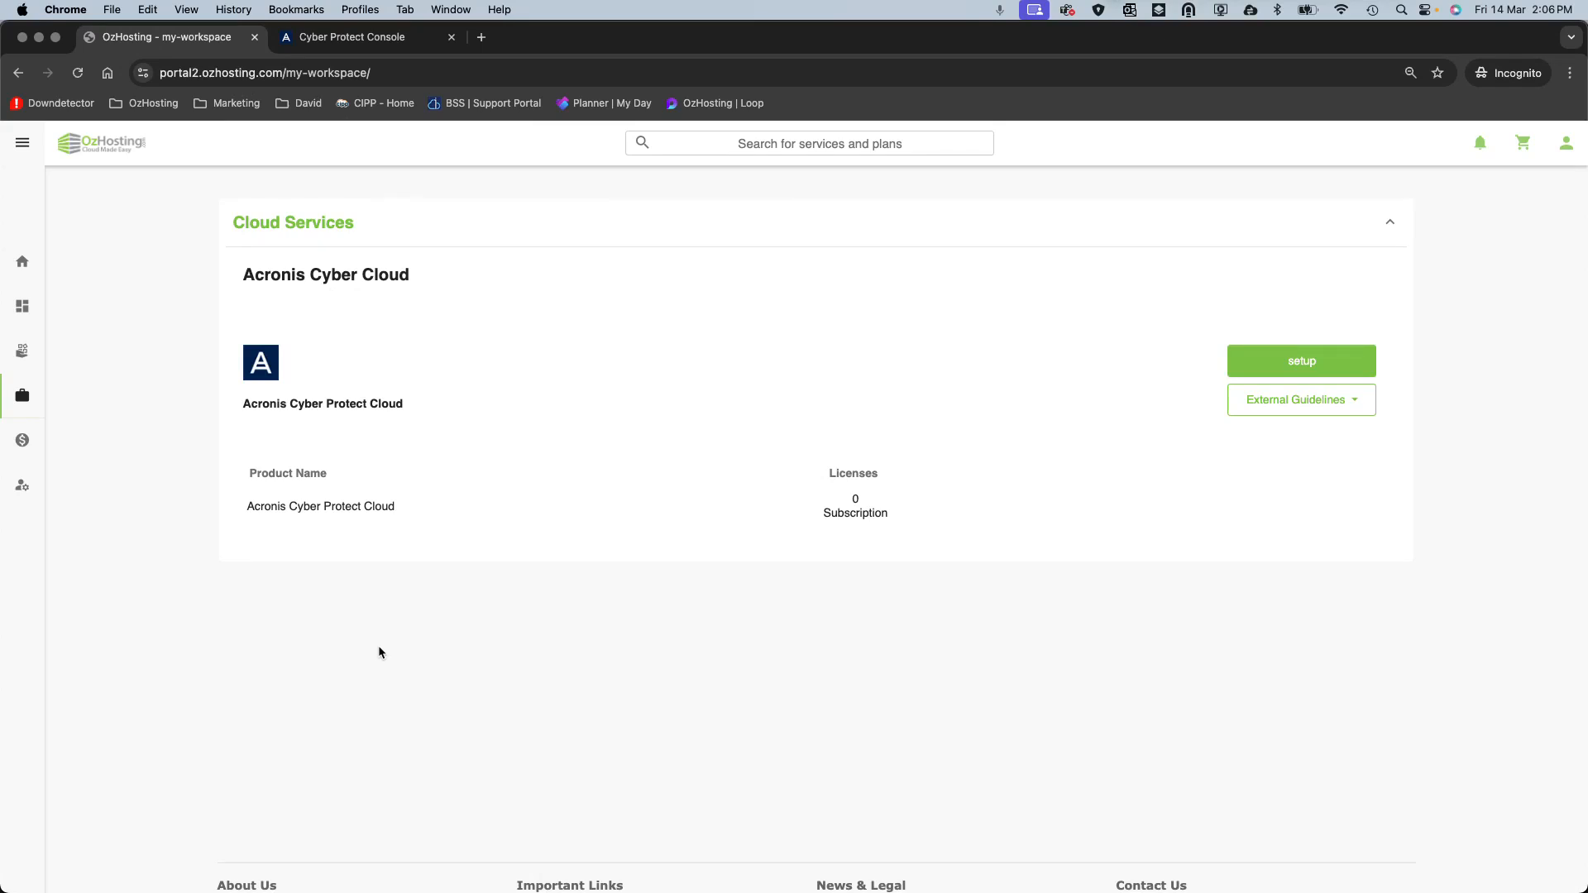
click(23, 441)
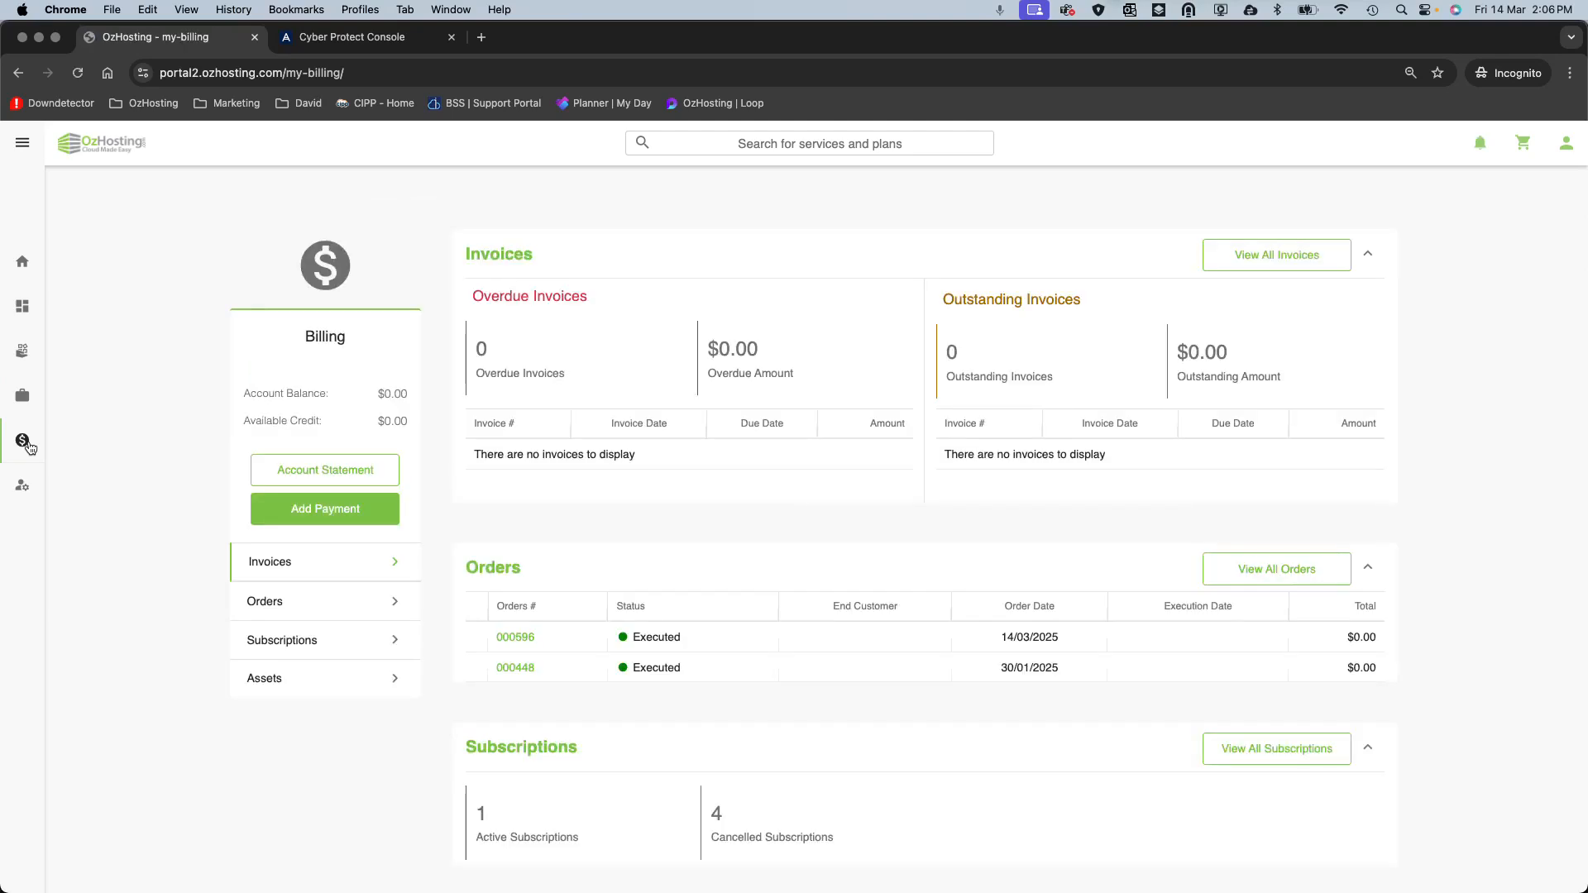
scroll(786, 490, down, 6)
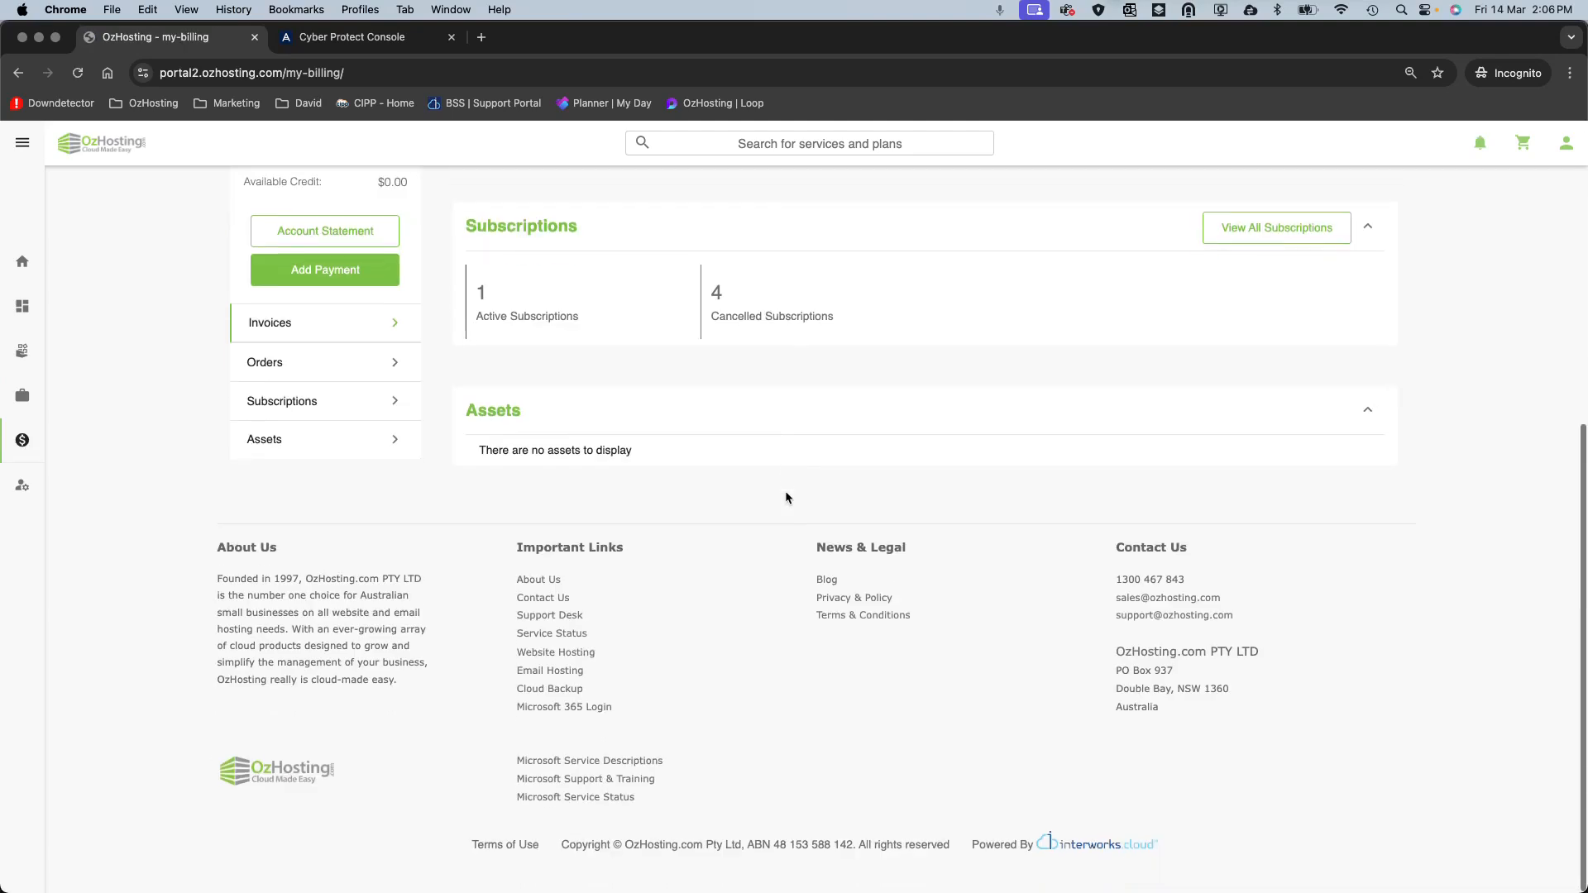
scroll(754, 499, up, 2)
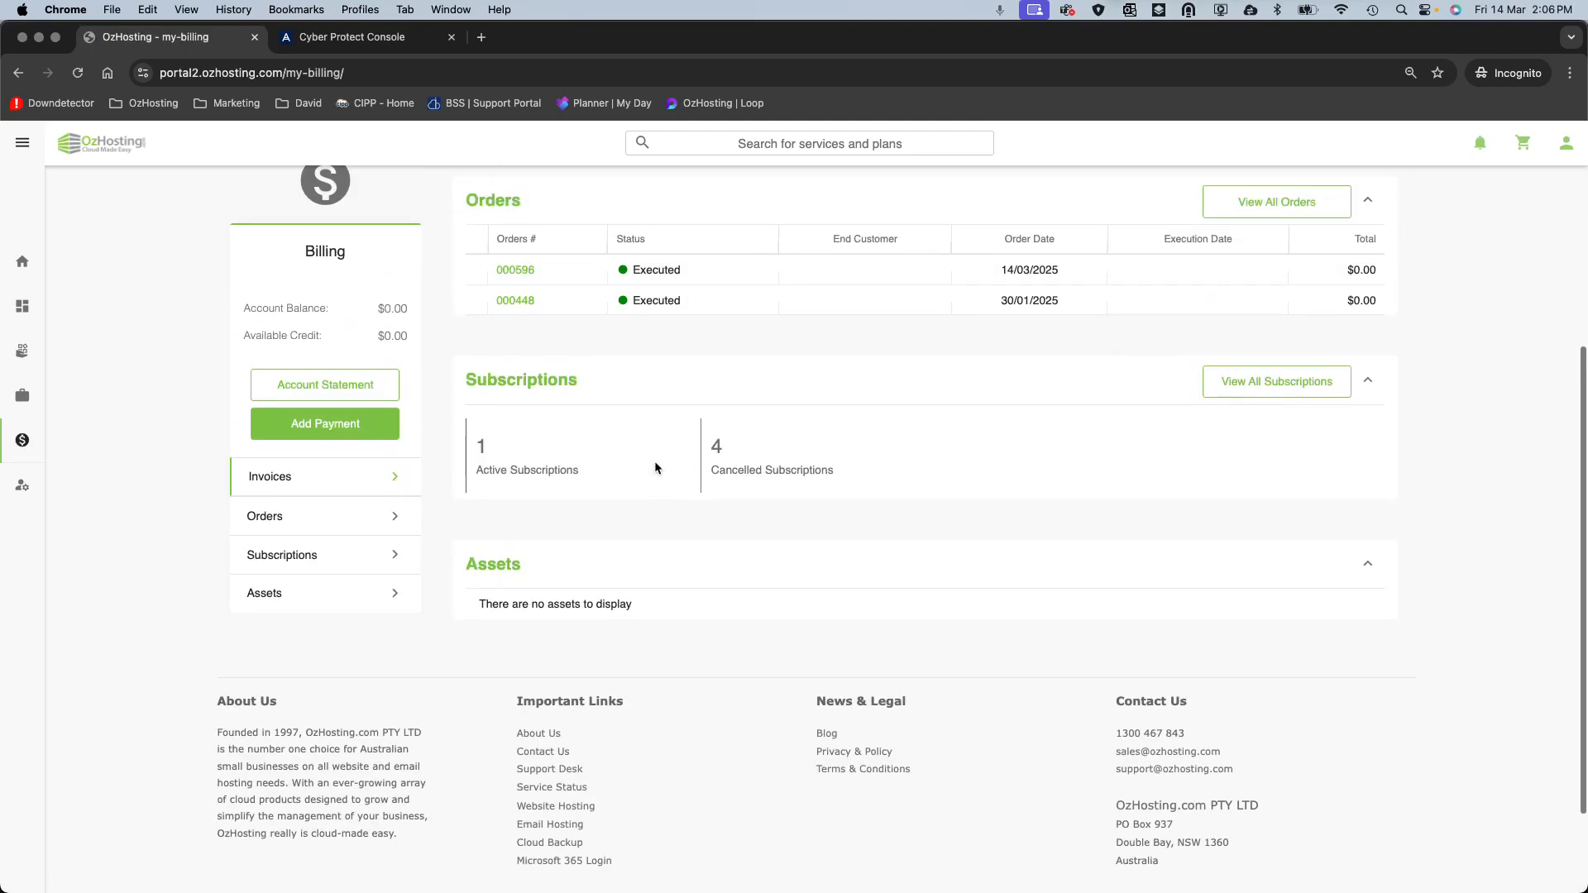
click(578, 487)
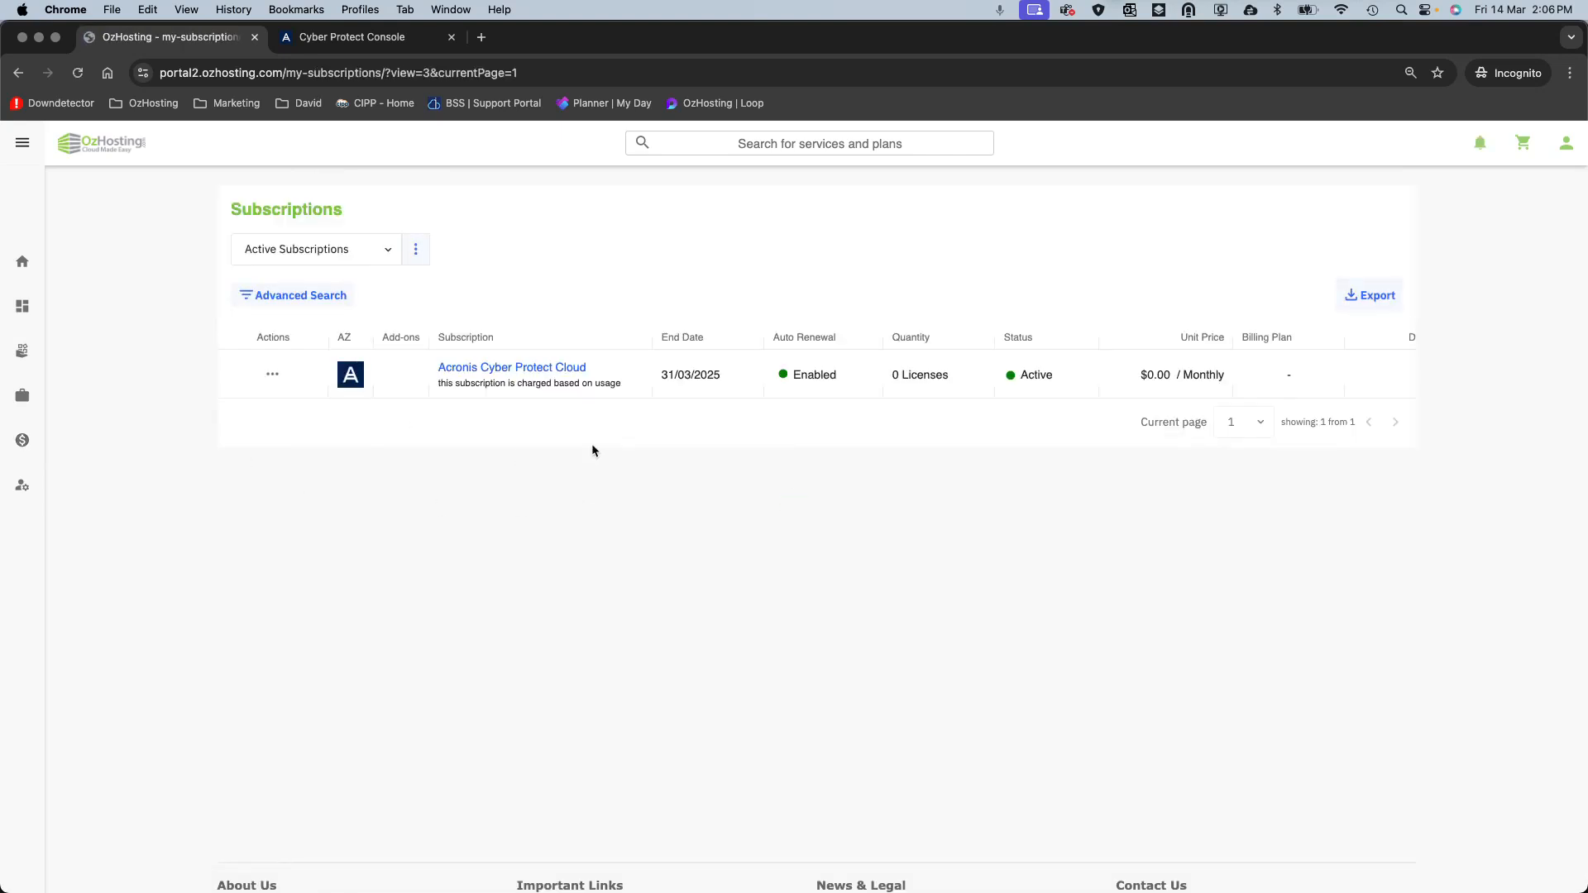
Open the Acronis Cyber Protect Cloud subscription, check the other browser page while it loads, and return to the OzHosting portal.
click(513, 369)
click(380, 37)
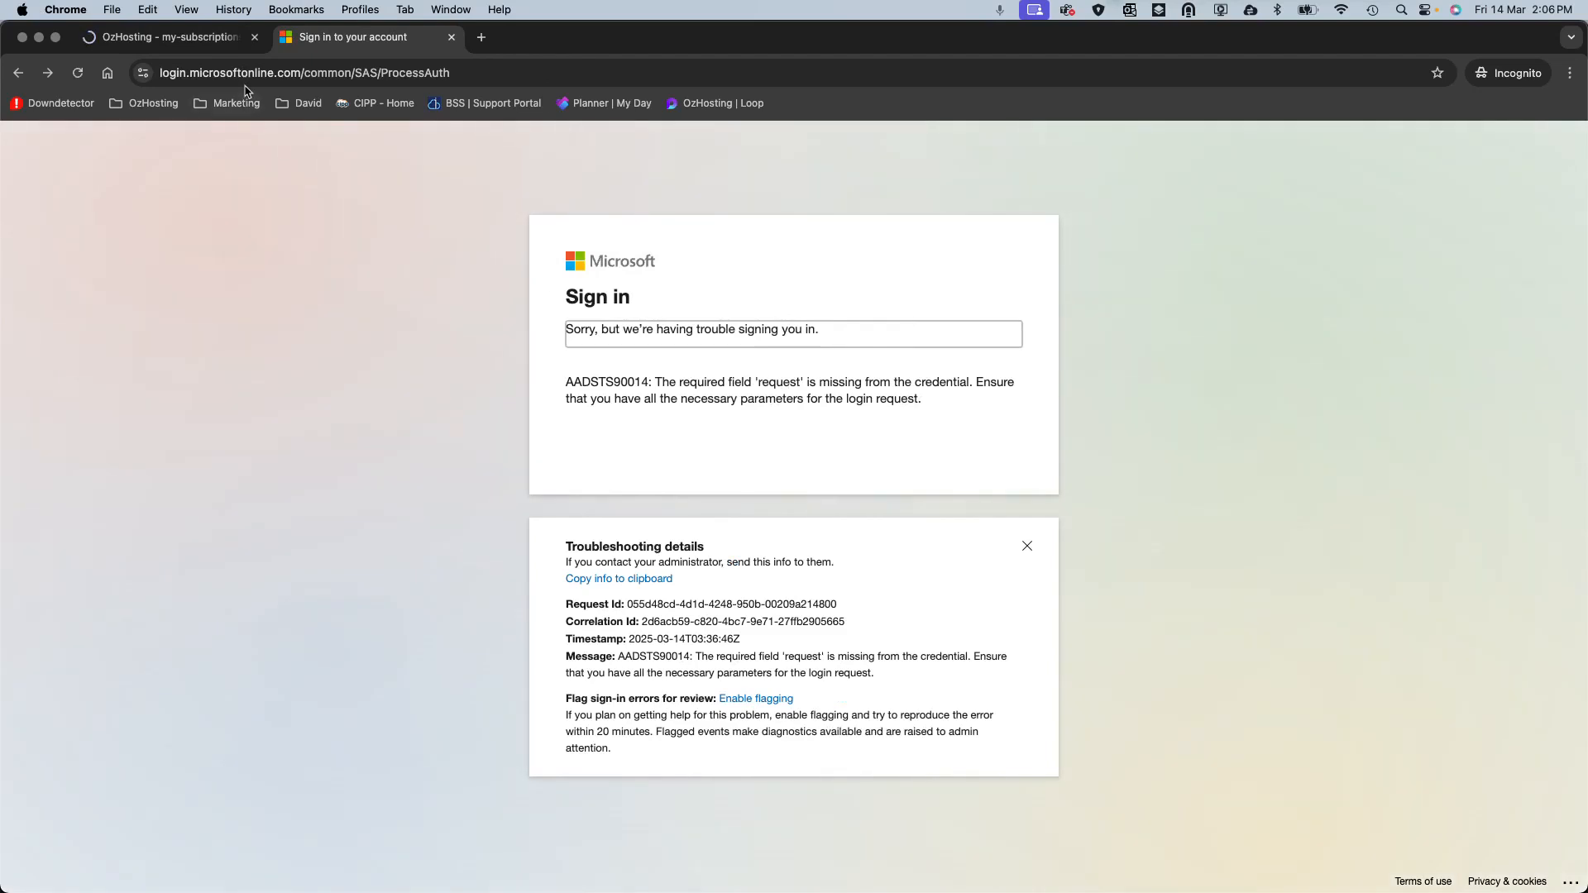
click(219, 39)
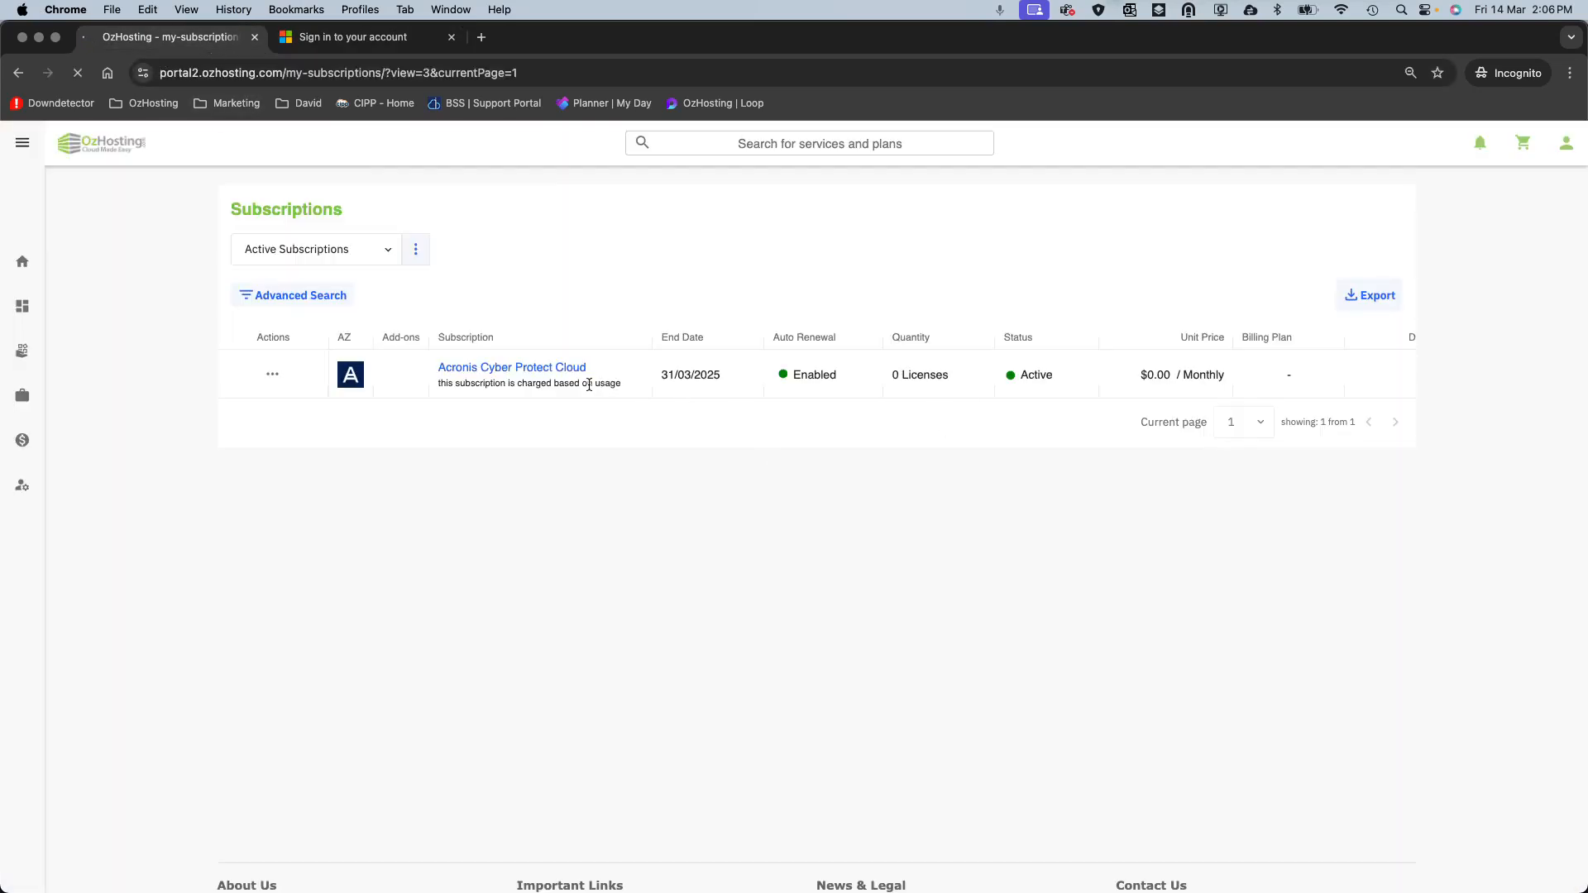